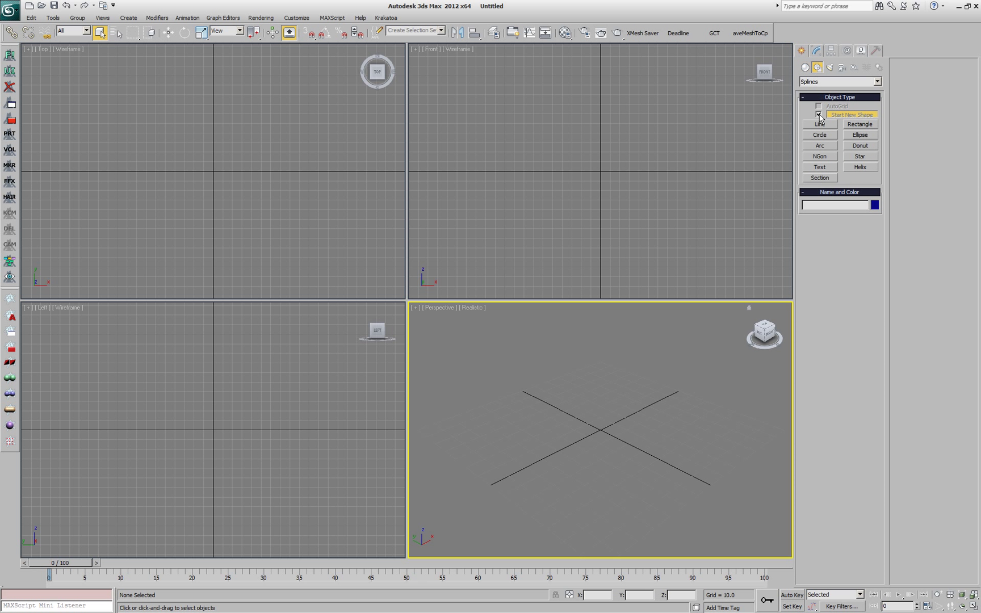
# Draw a wavy open Bezier spline with five points across the ground plane in the perspective view
pyautogui.click(820, 125)
pyautogui.click(473, 515)
pyautogui.moveTo(467, 418); pyautogui.dragTo(488, 418)
pyautogui.moveTo(594, 435); pyautogui.dragTo(626, 403)
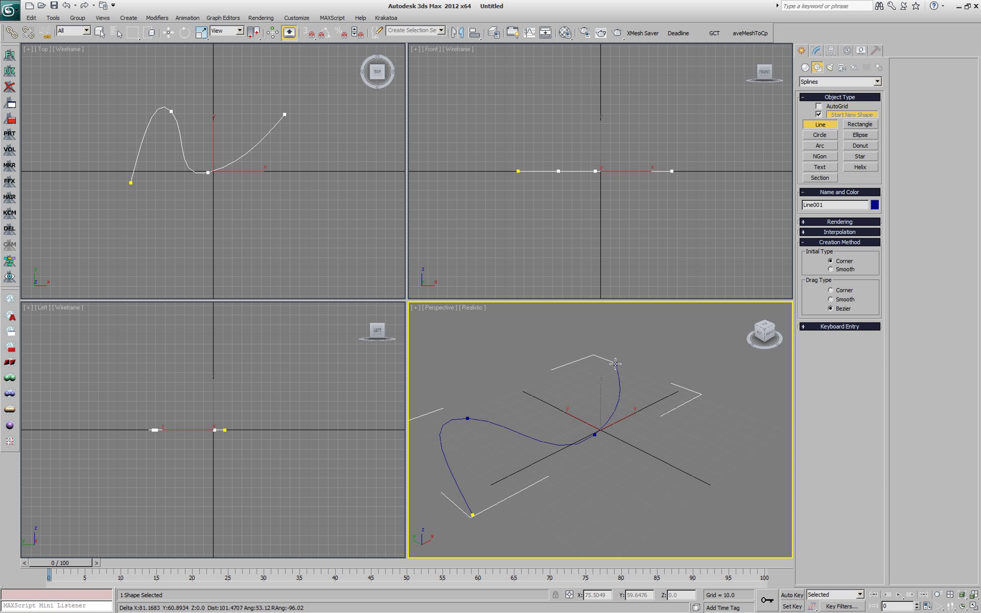
pyautogui.moveTo(617, 363); pyautogui.dragTo(646, 344)
pyautogui.click(724, 336)
pyautogui.rightClick(677, 415)
pyautogui.rightClick(678, 414)
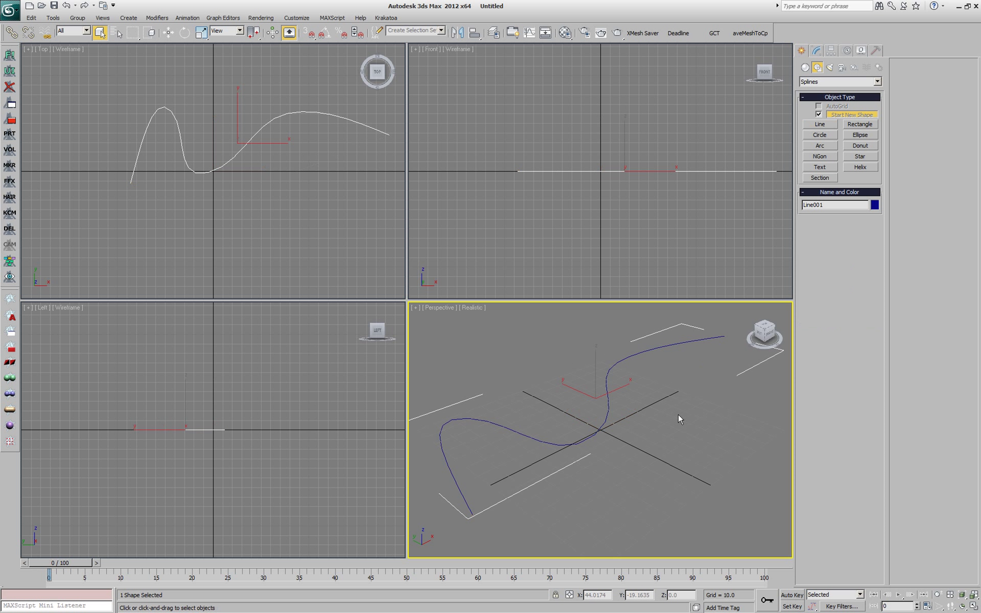
# Create a PRT Hair object from the spline and set both its spacing and view spacing to 5.0
pyautogui.click(9, 197)
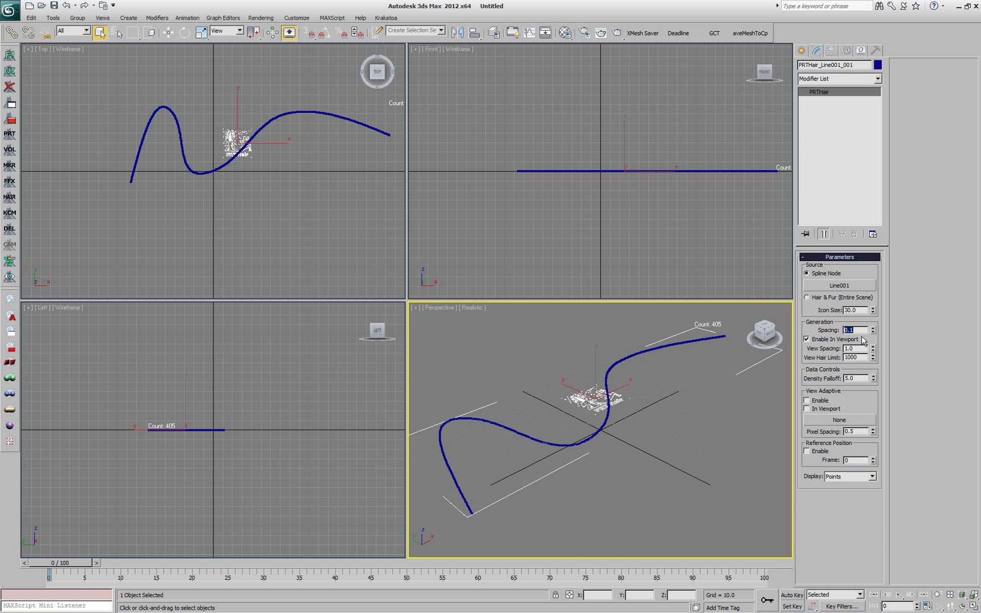
pyautogui.write('5')
pyautogui.press('Return')
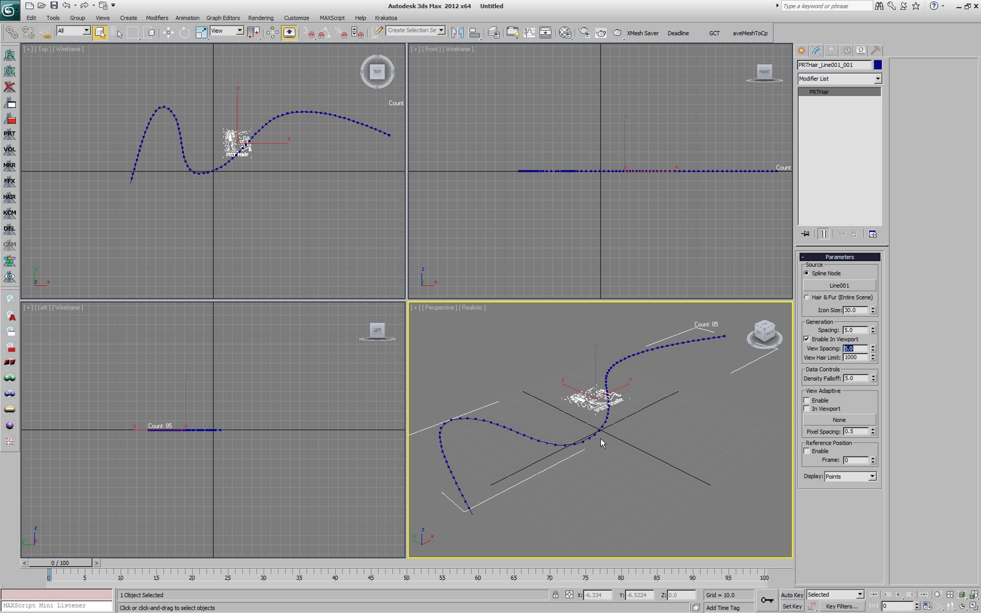
# Place a PRT Maker in the perspective view, set its count to 10000 and turn off its view count limit
pyautogui.click(9, 166)
pyautogui.click(662, 459)
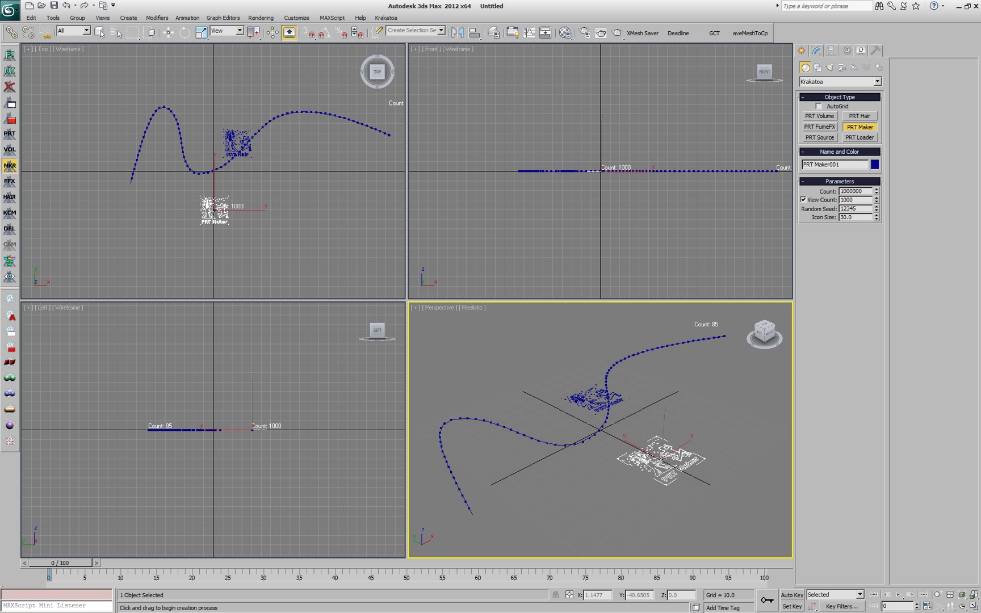
pyautogui.moveTo(662, 460); pyautogui.dragTo(694, 461)
pyautogui.rightClick(694, 461)
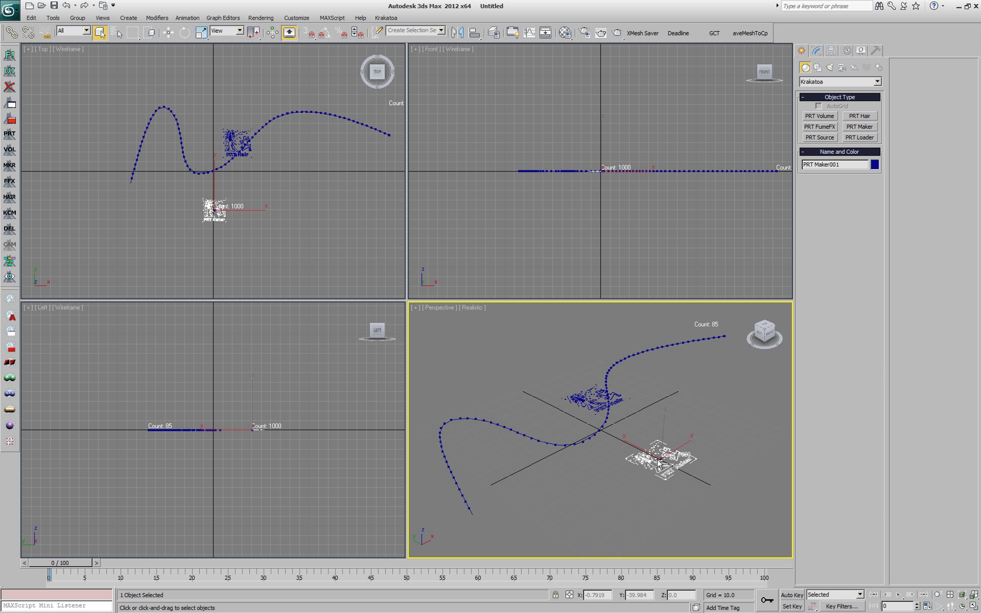
pyautogui.click(816, 50)
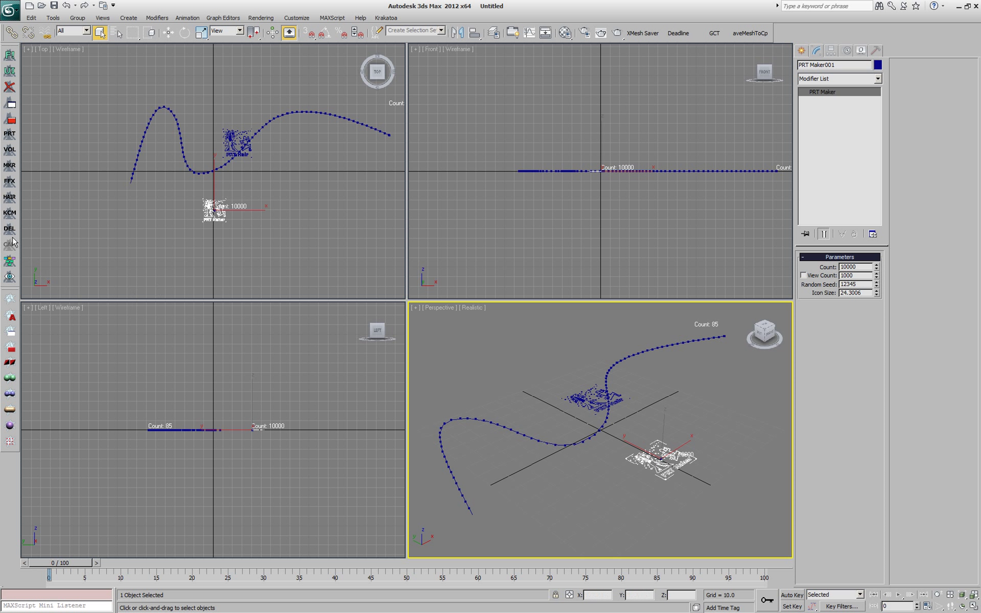
# Add a Magma modifier to the PRT Maker and create a Position output node in its Magma editor
pyautogui.click(9, 214)
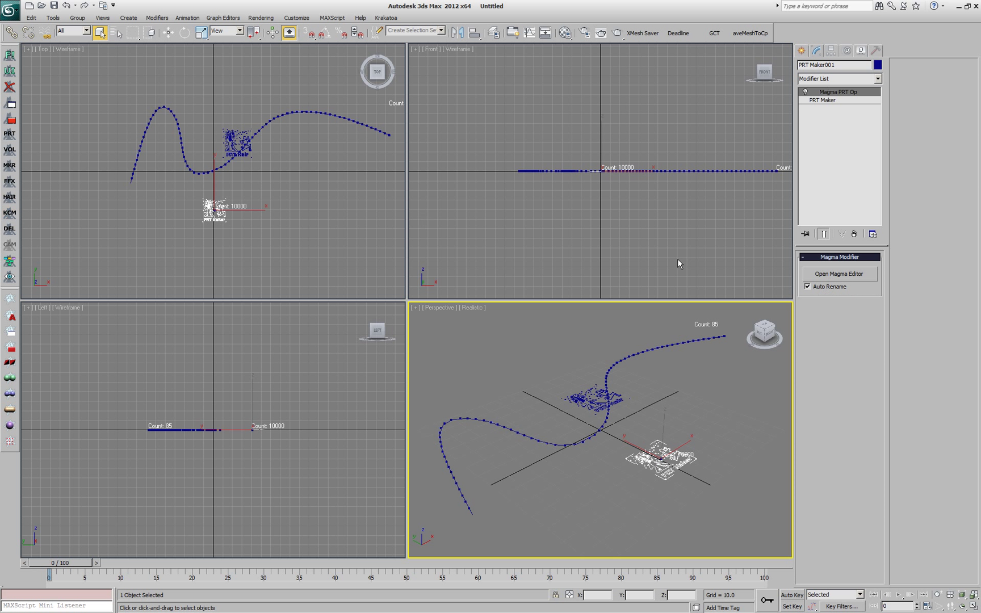
pyautogui.click(835, 278)
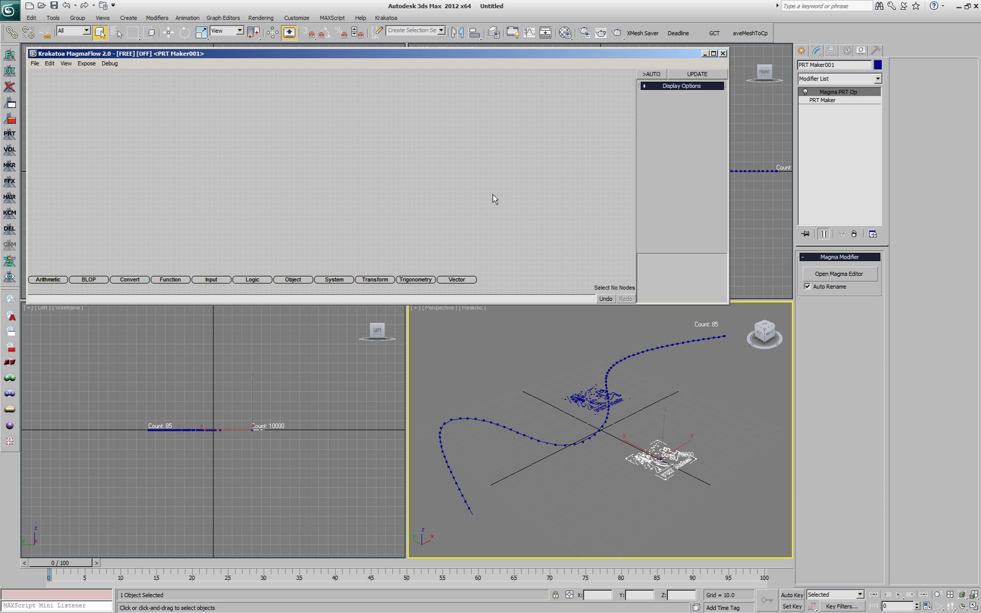
pyautogui.click(650, 141)
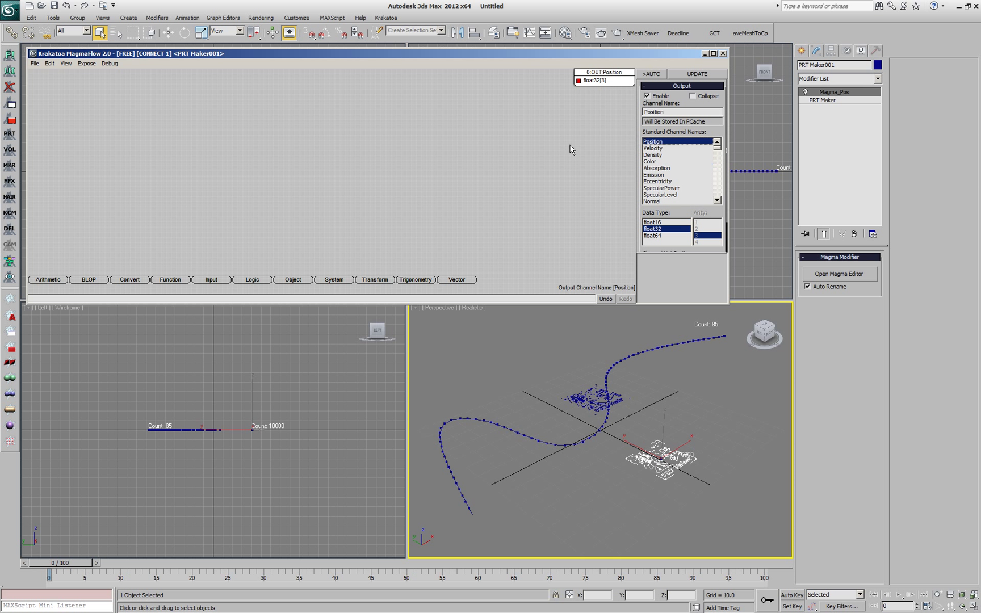
# Add an InputChannel node that reads the Index channel, using the Integers Only channel list
pyautogui.rightClick(395, 141)
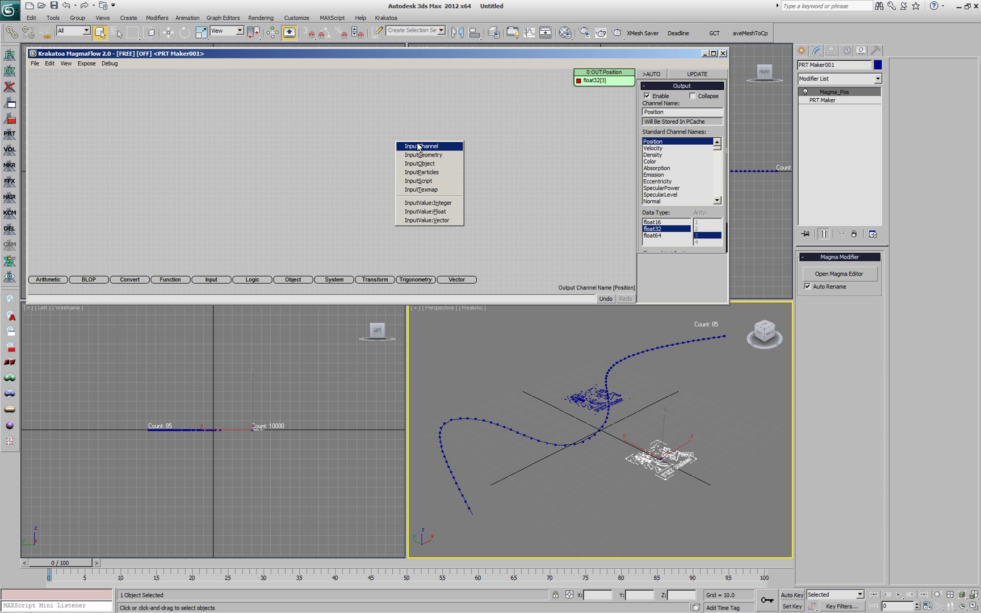
pyautogui.click(417, 146)
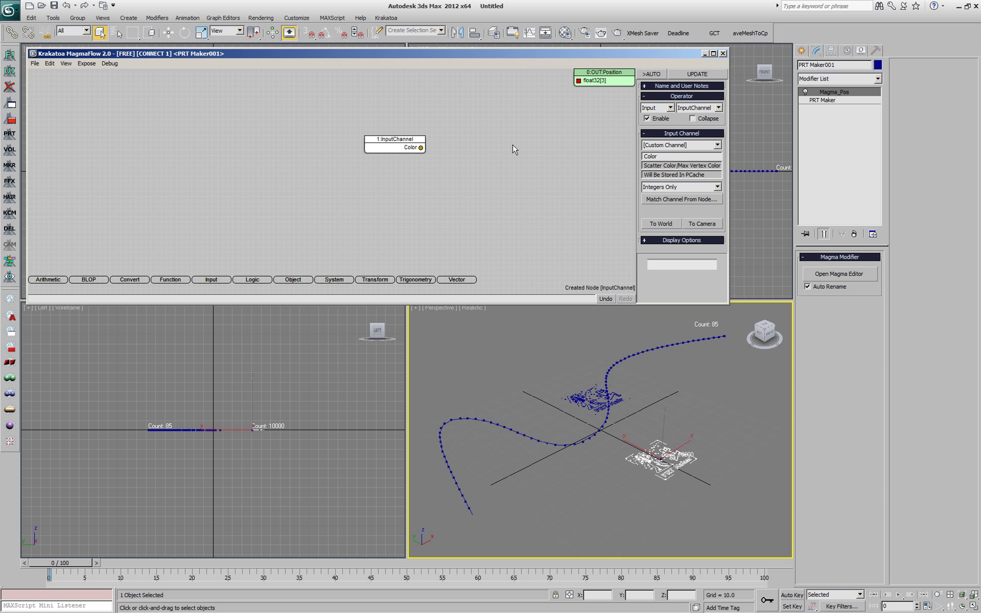
pyautogui.click(663, 187)
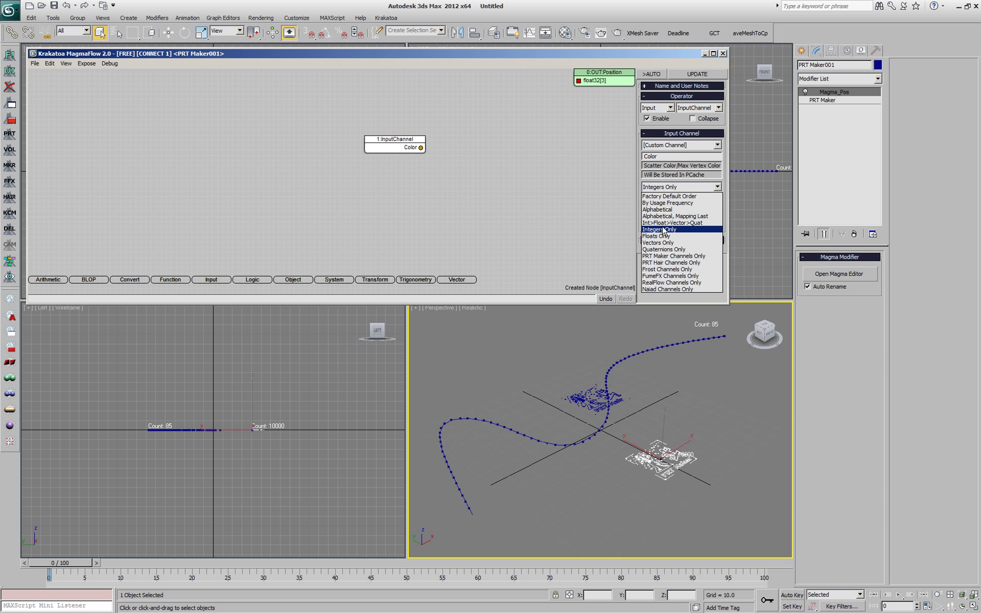
pyautogui.click(669, 229)
pyautogui.click(673, 146)
pyautogui.click(674, 177)
pyautogui.moveTo(398, 143); pyautogui.dragTo(347, 138)
pyautogui.click(411, 158)
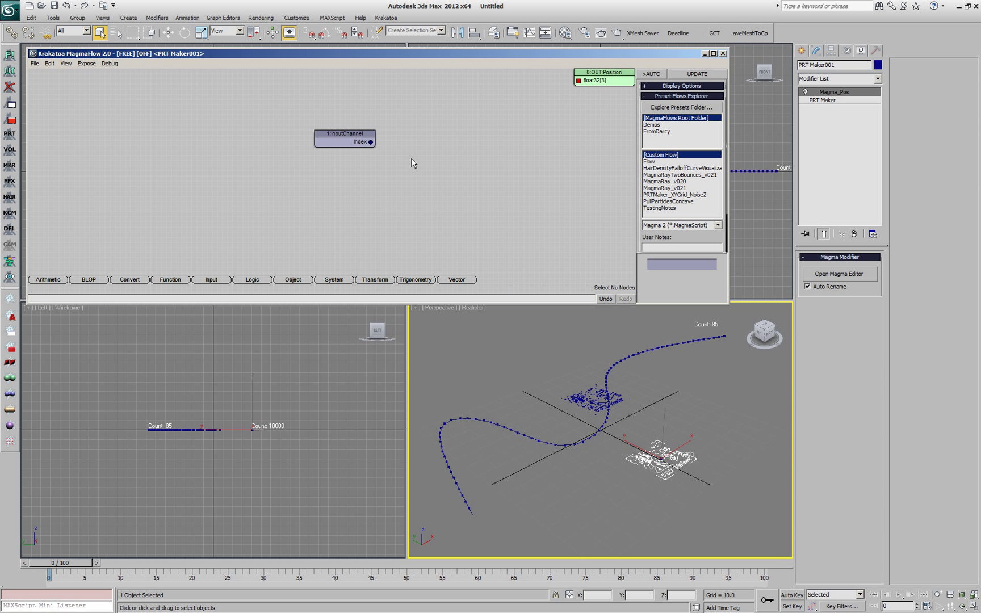
# Add a ParticleQuery node and connect the Index channel to its Index input
pyautogui.press('o')
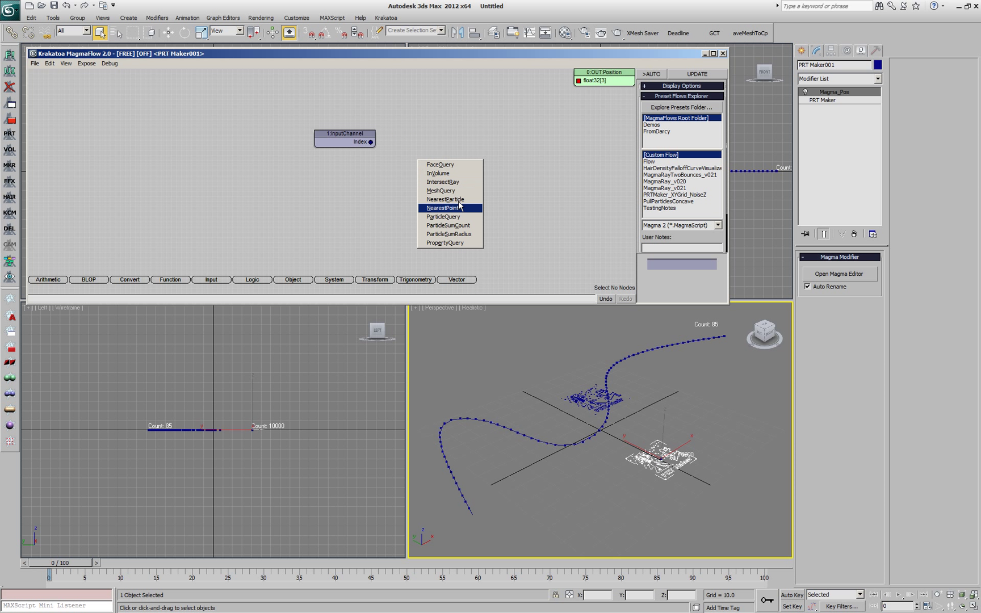
pyautogui.click(442, 217)
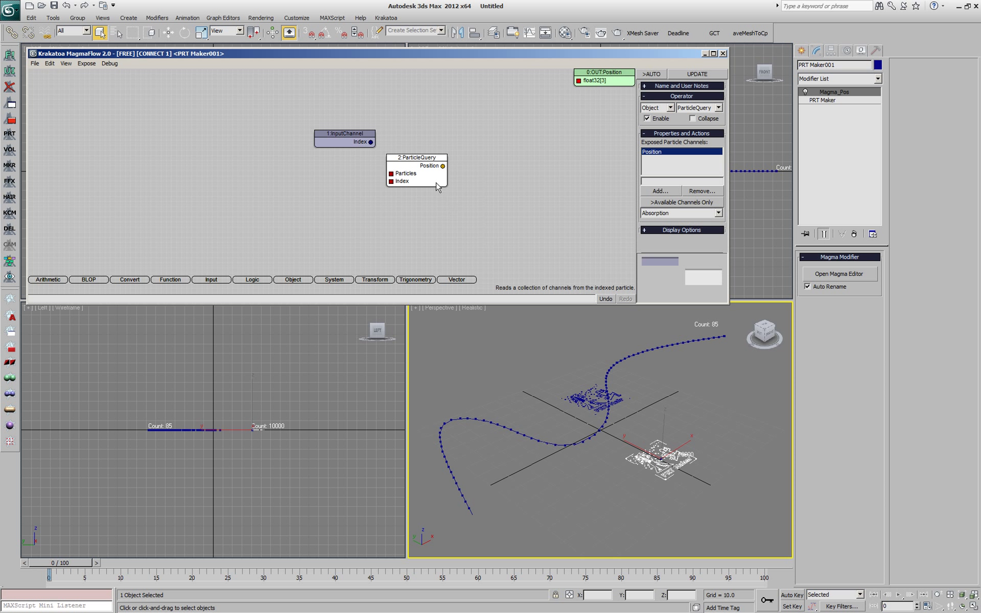
pyautogui.click(391, 182)
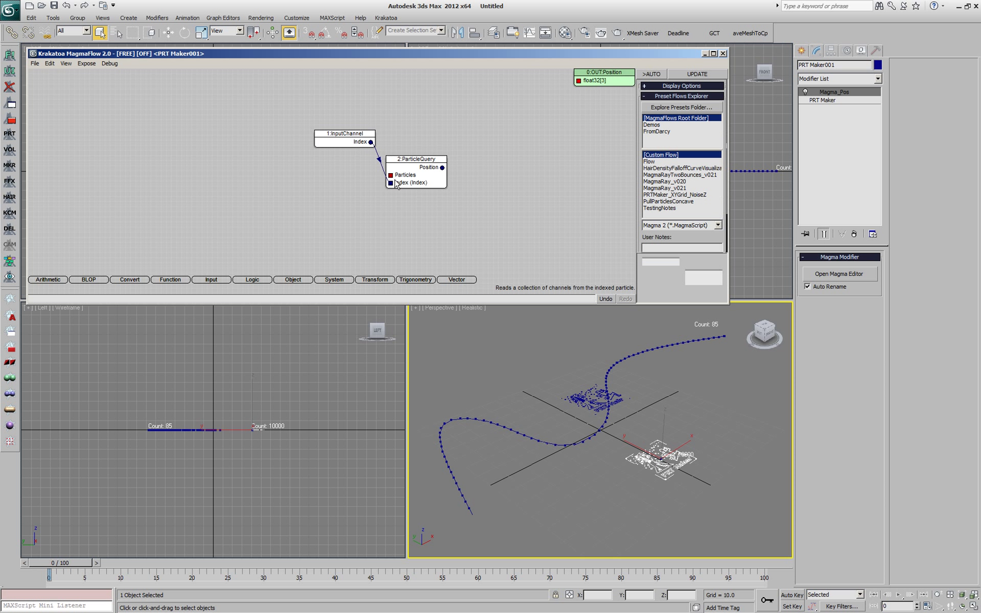
# Feed the ParticleQuery from an InputParticles node using PRTHair_Line001_001, and connect its Position to the output node
pyautogui.moveTo(391, 177); pyautogui.dragTo(349, 198)
pyautogui.click(660, 157)
pyautogui.click(583, 397)
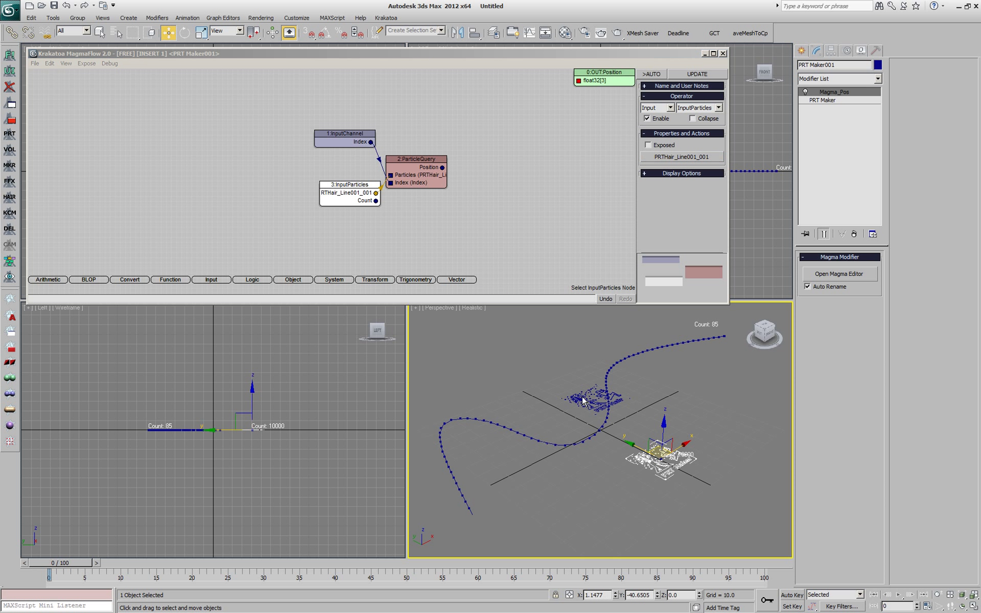
pyautogui.click(423, 159)
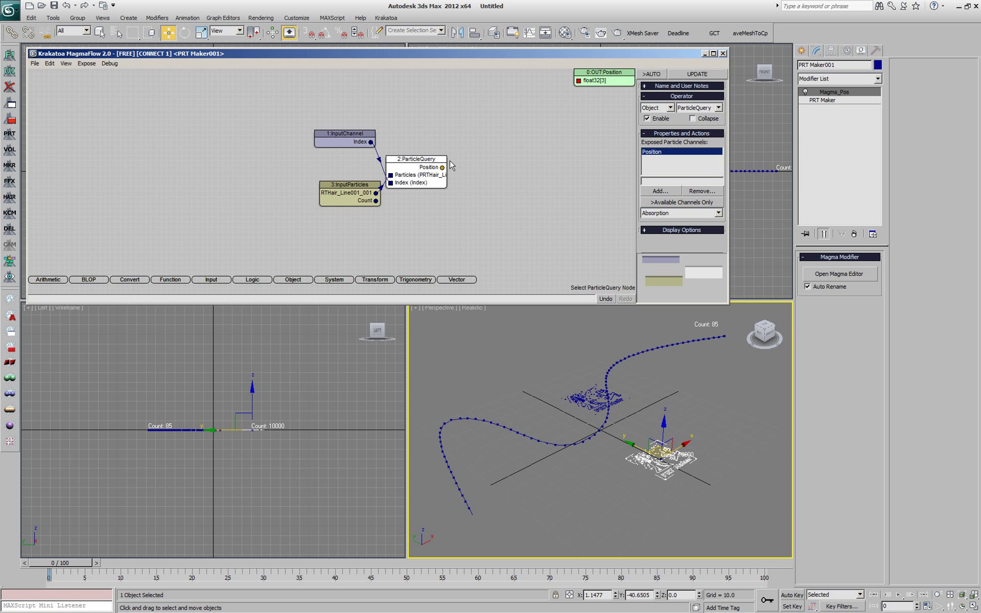
pyautogui.moveTo(443, 167); pyautogui.dragTo(579, 84)
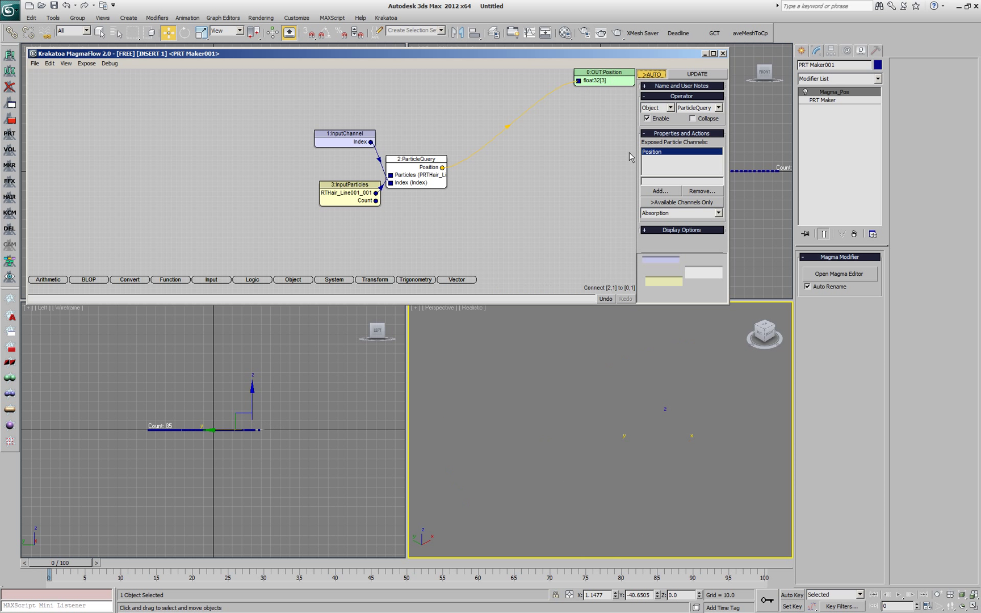
# Set the PRT Maker's particle count to 85
pyautogui.click(823, 99)
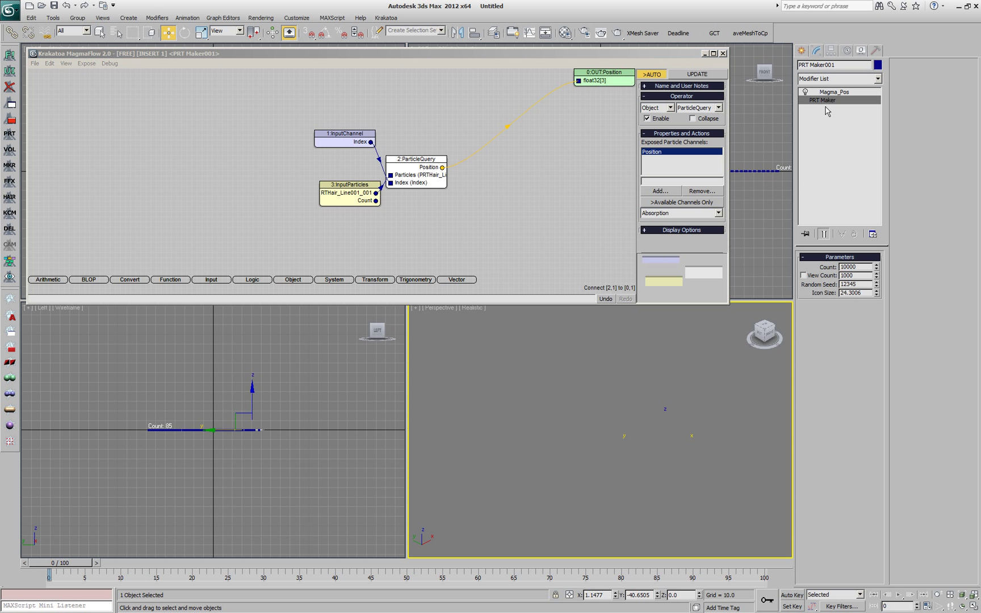
pyautogui.rightClick(877, 267)
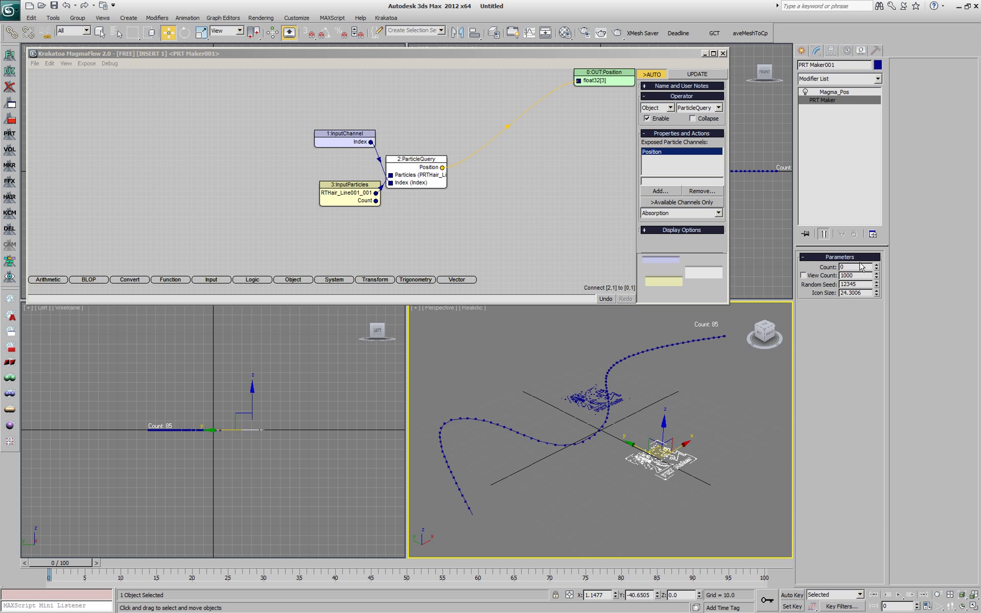
pyautogui.write('85')
pyautogui.press('Return')
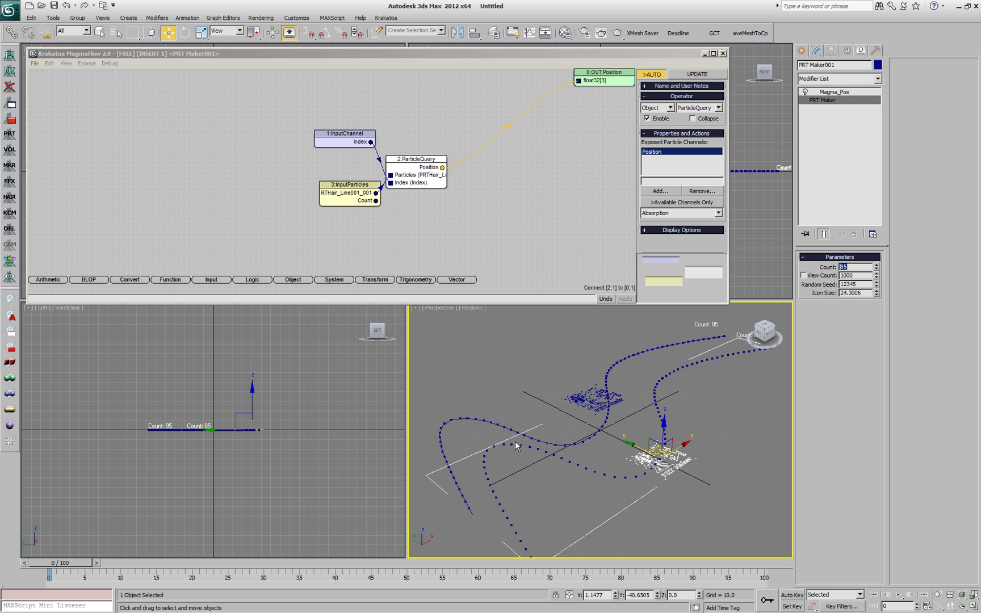
pyautogui.click(877, 264)
pyautogui.click(876, 270)
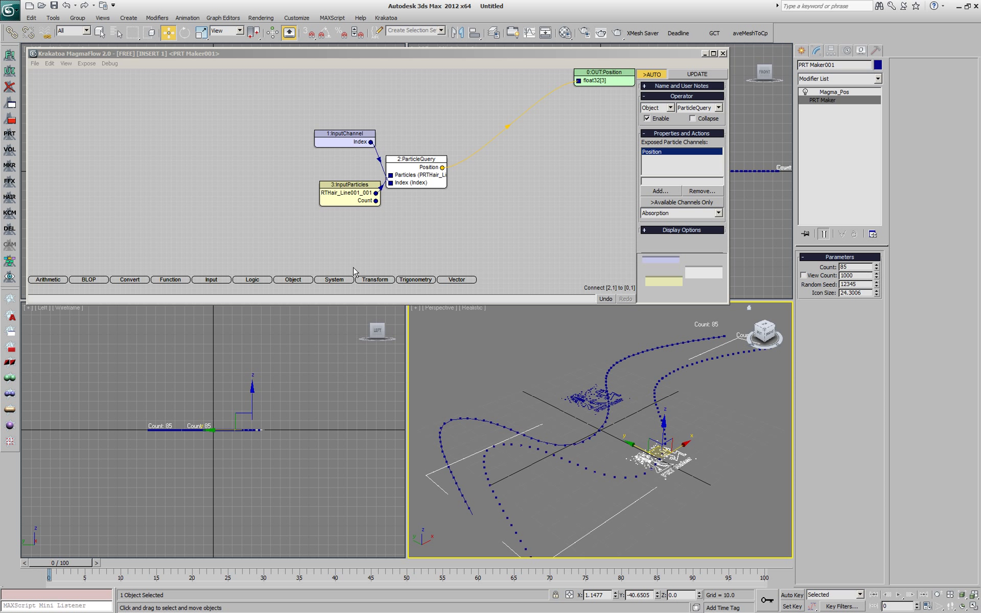
# Insert a Modulo node between the Index channel and the ParticleQuery, using the InputParticles Count as divisor
pyautogui.moveTo(347, 144); pyautogui.dragTo(255, 134)
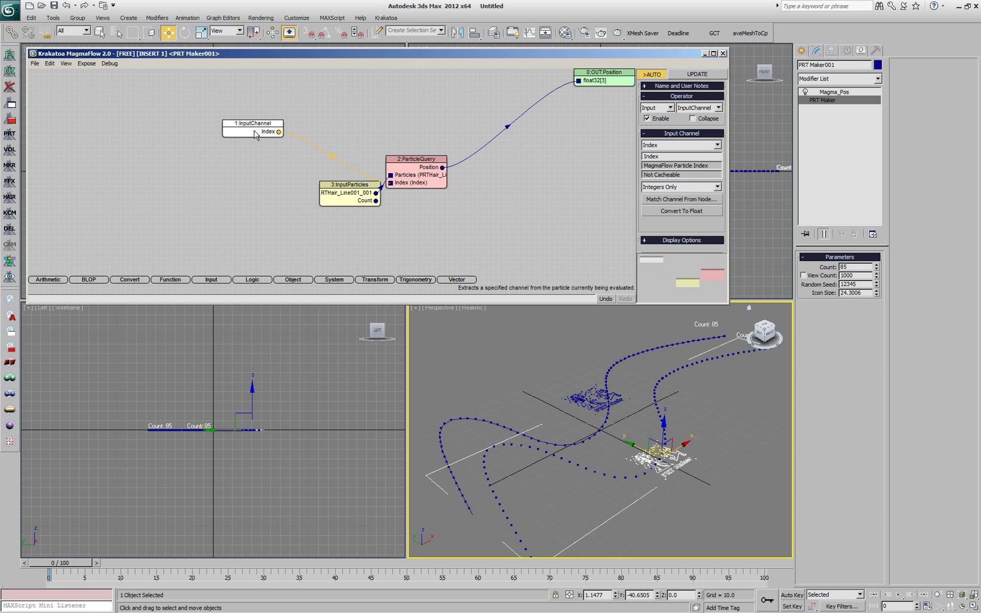
pyautogui.press('a')
pyautogui.press('o')
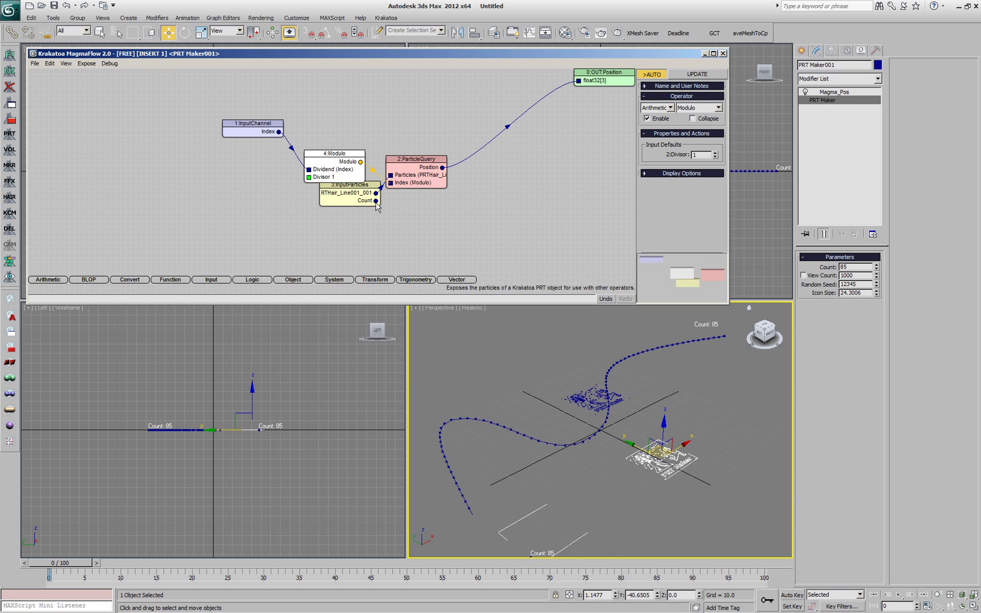
pyautogui.moveTo(376, 201); pyautogui.dragTo(248, 222)
# Set the PRT Maker's count to 10000 and insert an Add node between the ParticleQuery's Position and the output
pyautogui.click(852, 266)
pyautogui.write('10000')
pyautogui.press('Return')
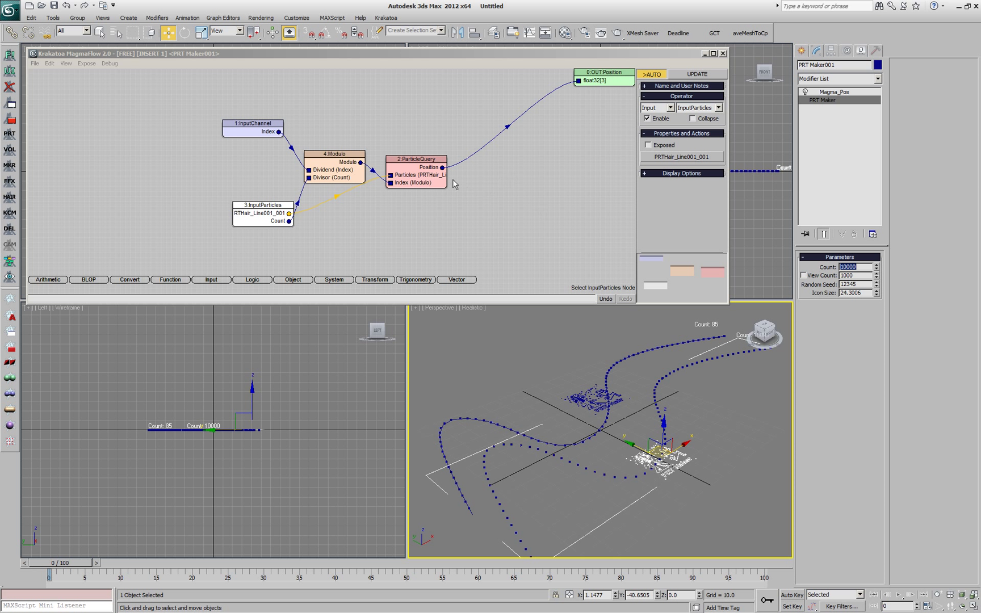
pyautogui.click(447, 215)
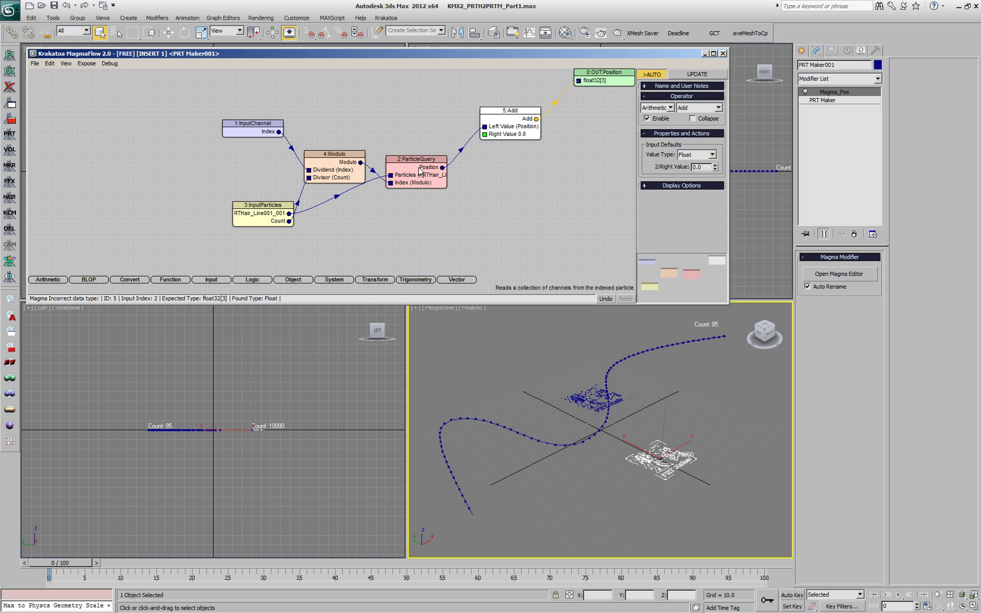
# Try offsetting the particles with a vector InputValue on the Add node's right value, reset it to zero and delete it
pyautogui.hotkey('ctrl', '3')
pyautogui.moveTo(442, 139); pyautogui.dragTo(503, 193)
pyautogui.moveTo(715, 181); pyautogui.dragTo(716, 203)
pyautogui.moveTo(715, 156)
pyautogui.mouseDown()
pyautogui.moveTo(719, 17)
pyautogui.moveTo(716, 175)
pyautogui.mouseUp()
pyautogui.rightClick(715, 159)
pyautogui.rightClick(715, 169)
pyautogui.rightClick(715, 180)
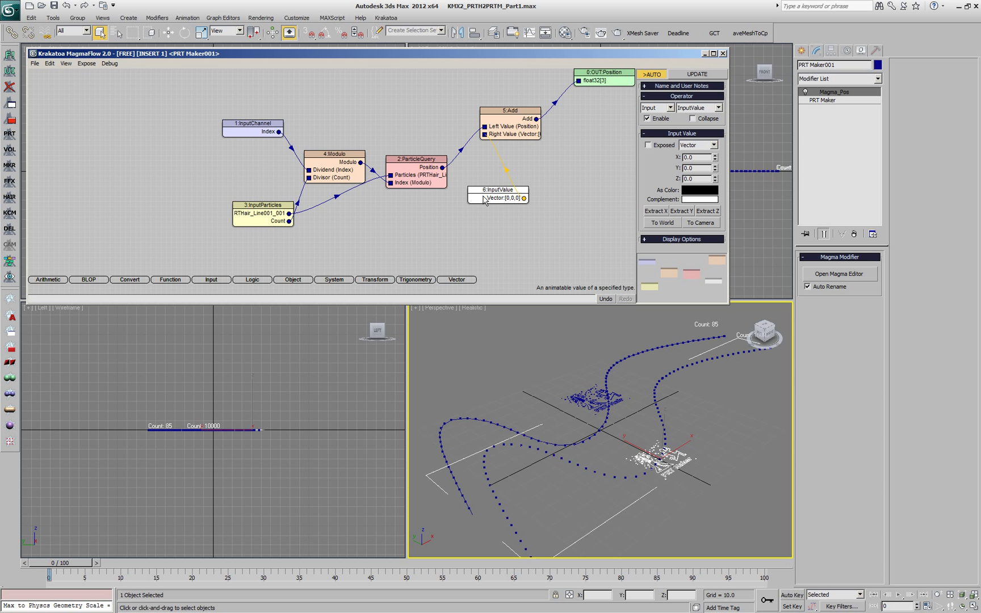
pyautogui.press('Delete')
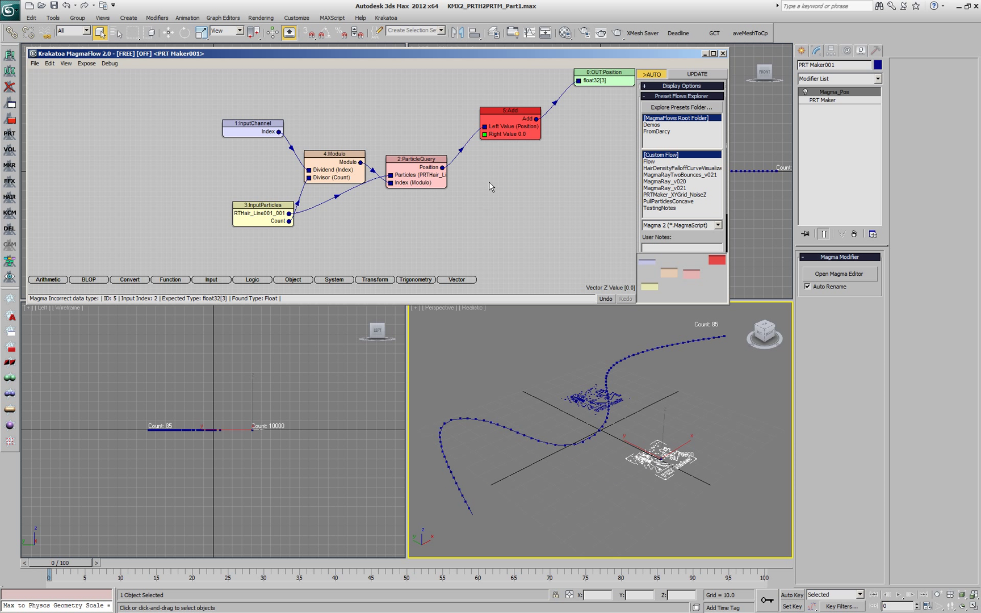
# Branch the Index channel into a new ToFloat conversion node
pyautogui.click(261, 133)
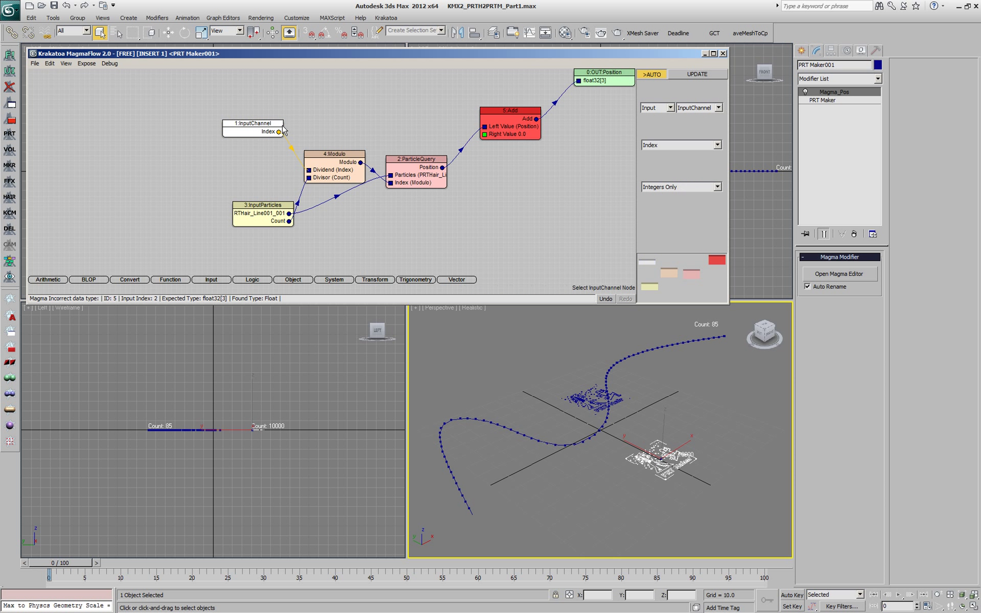
pyautogui.moveTo(279, 133); pyautogui.dragTo(371, 107)
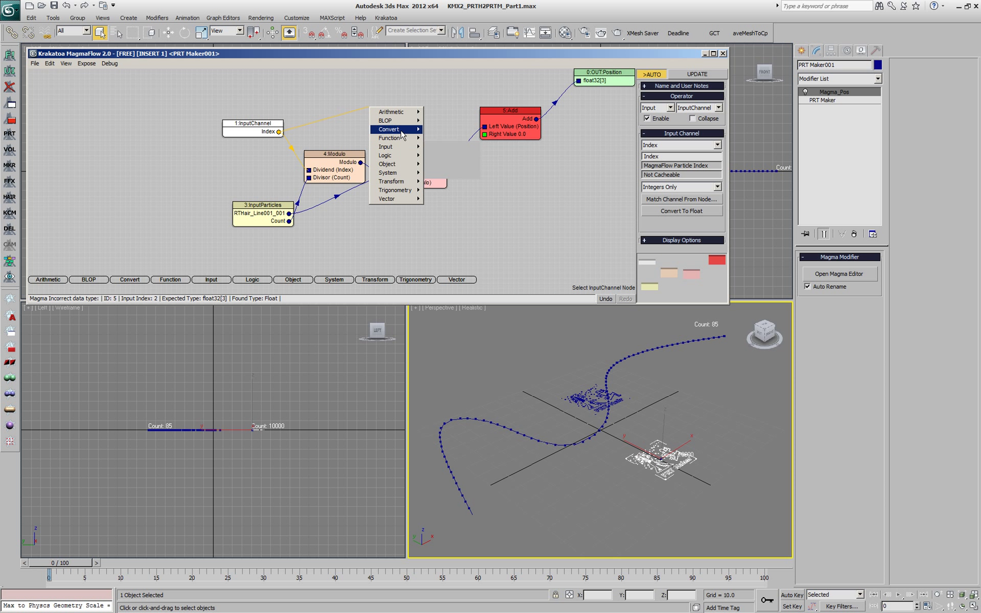
pyautogui.moveTo(397, 130)
pyautogui.click(443, 146)
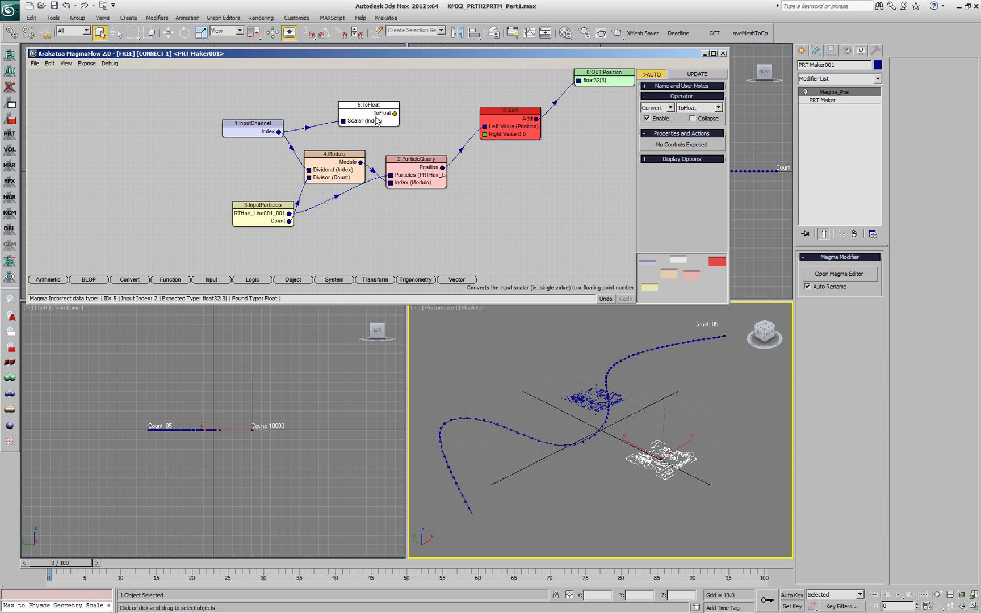
# Add a Divide node after ToFloat and connect the InputParticles Count as its divisor
pyautogui.press('/')
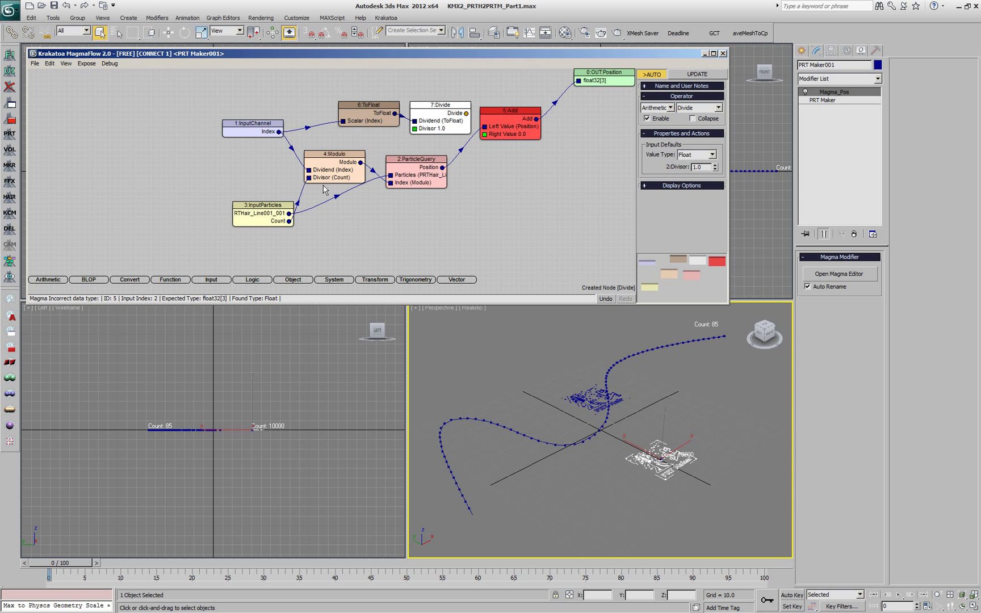
pyautogui.moveTo(290, 221); pyautogui.dragTo(414, 128)
pyautogui.click(388, 144)
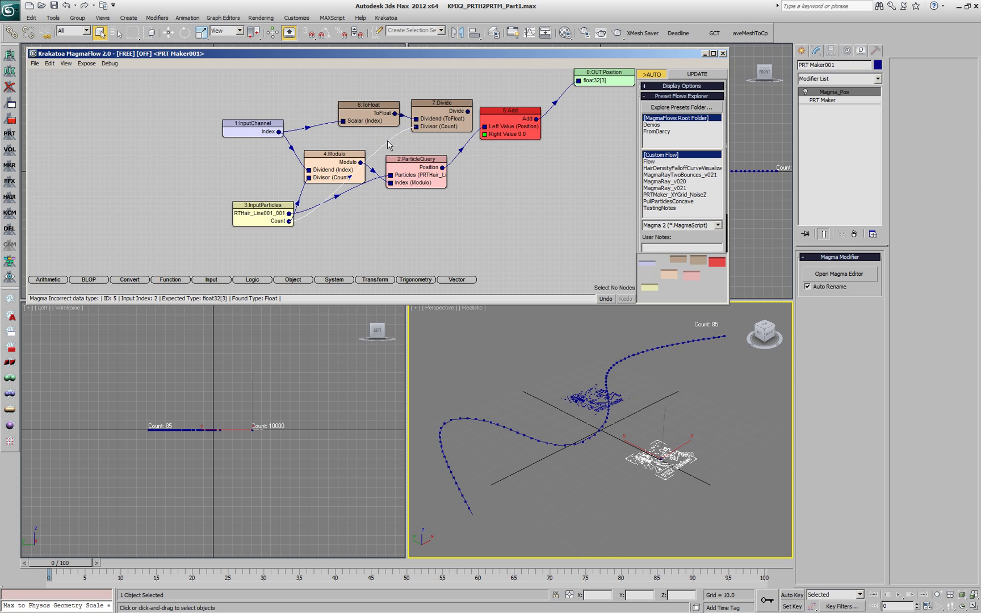
# Insert a ToFloat node between the InputParticles Count and the Divide's divisor, and connect the Divide output to the Add node's right value
pyautogui.press('c')
pyautogui.press('f')
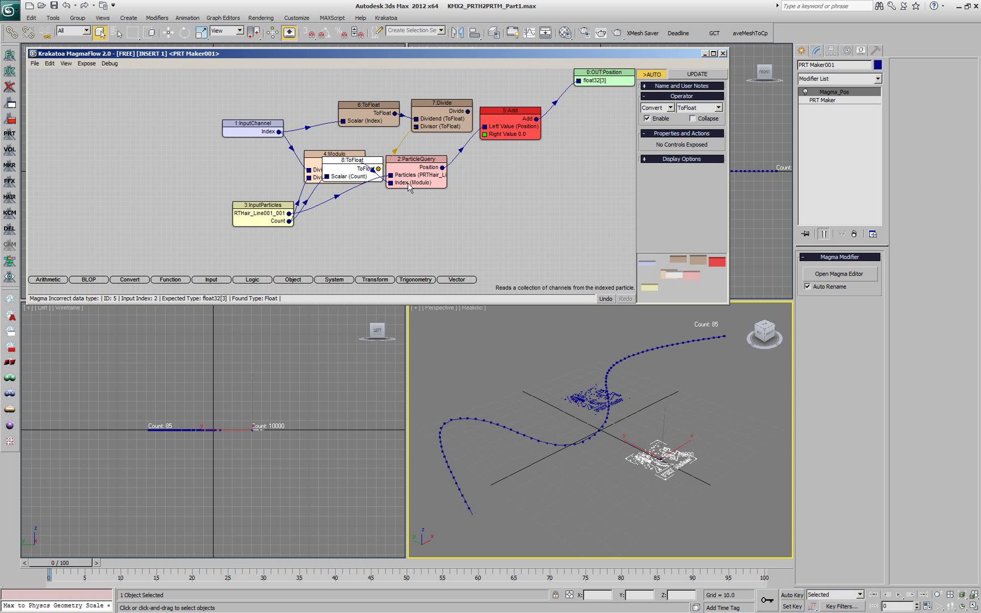
pyautogui.moveTo(469, 113); pyautogui.dragTo(485, 136)
# Insert a ToVector node on the connection from Divide to Add and auto-arrange all the nodes
pyautogui.click(467, 128)
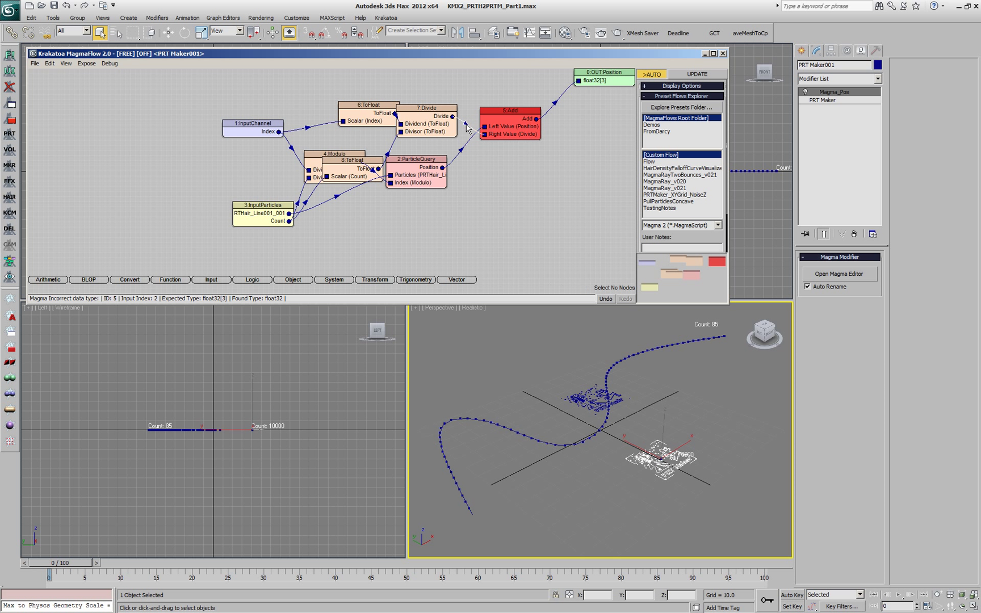
pyautogui.press('c')
pyautogui.click(477, 162)
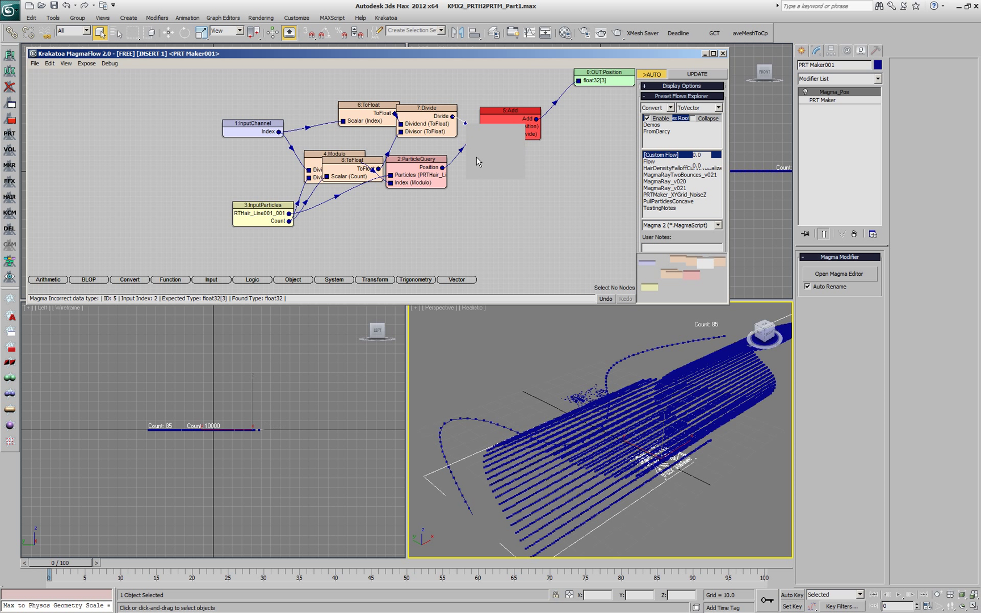
pyautogui.click(497, 210)
pyautogui.hotkey('ctrl', 'r')
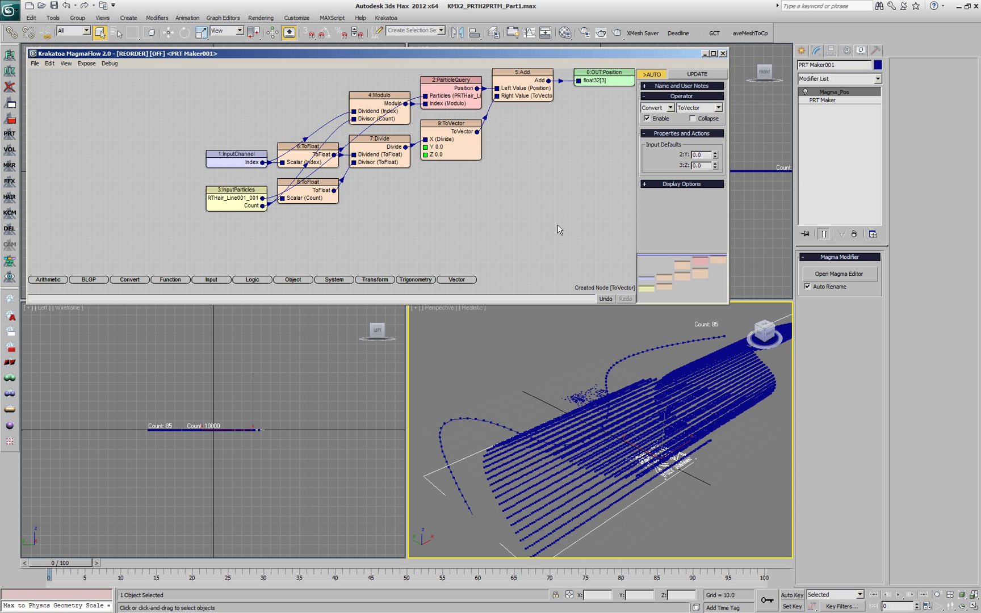
# Cycle the ToVector node's inputs so that Divide drives Z instead of X
pyautogui.click(445, 148)
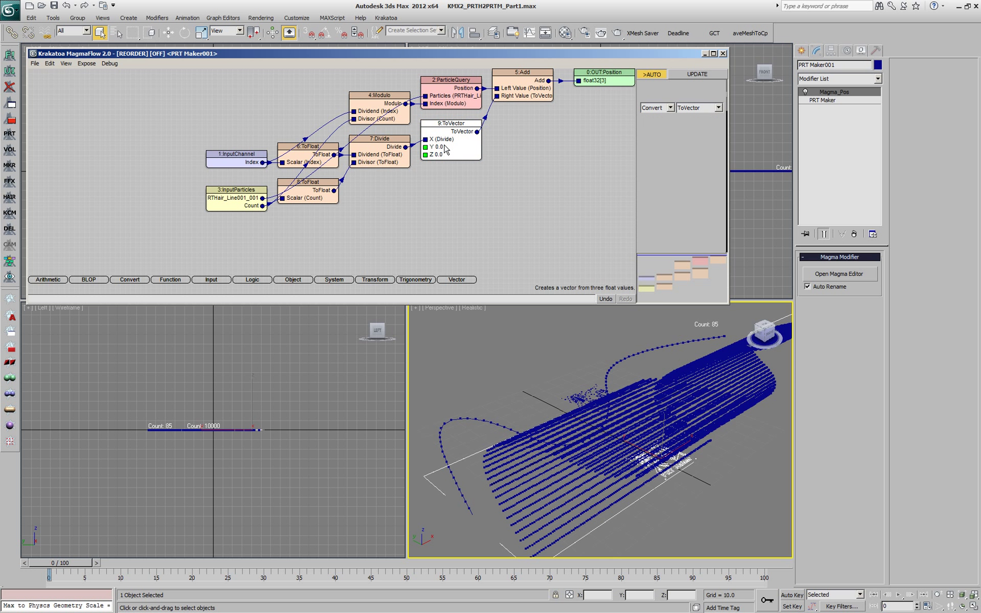
pyautogui.press('w')
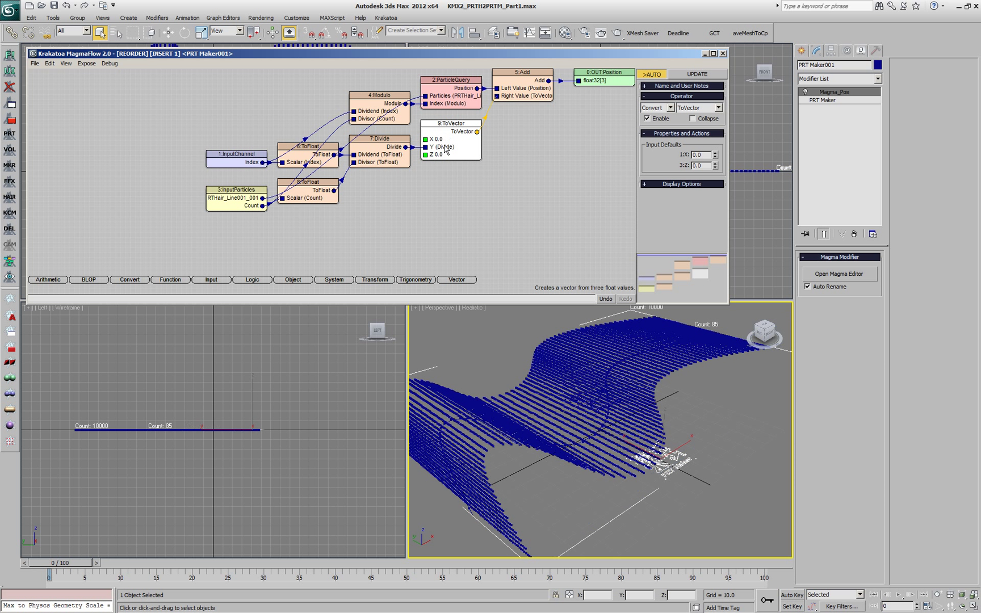
pyautogui.click(446, 149)
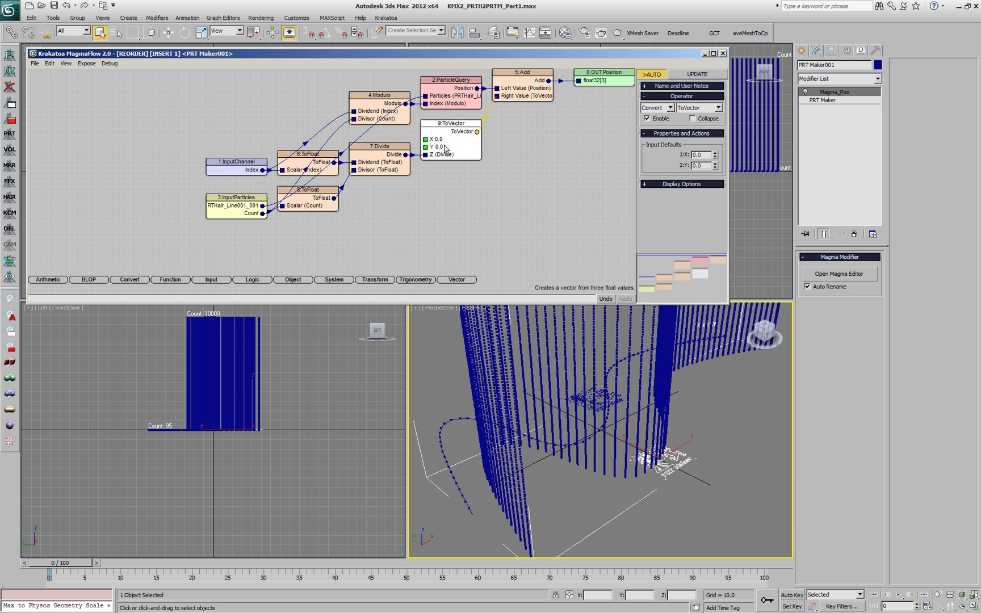
pyautogui.click(601, 516)
pyautogui.scroll(-2, 602, 515)
pyautogui.moveTo(653, 467); pyautogui.dragTo(630, 516, button='middle')
# Add a MakeCircle BLOP with InputValue 0.0 feeding ZOffset, Divide feeding AngleInRad and InputValue 5.0 feeding Radius
pyautogui.click(475, 208)
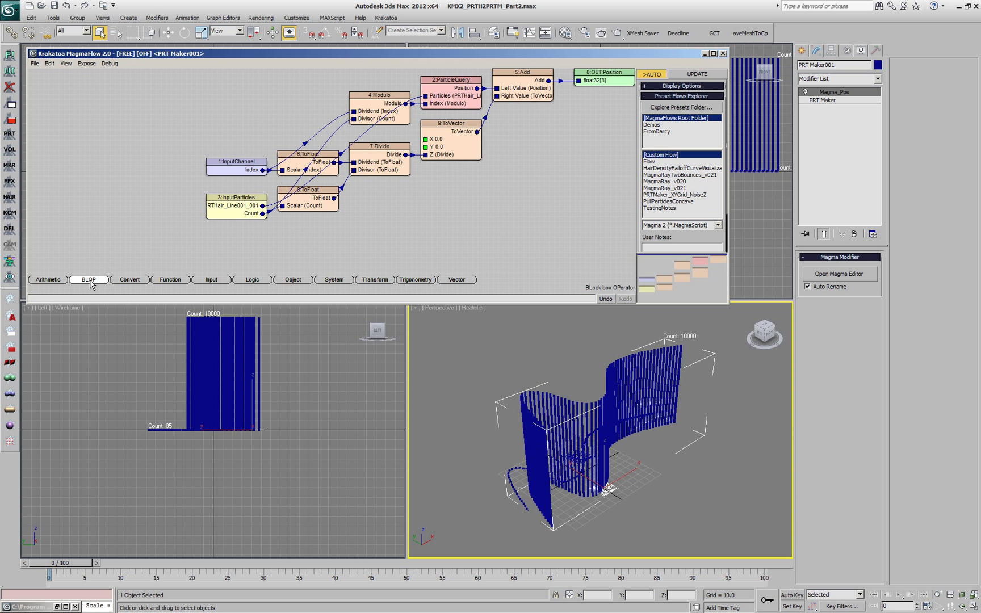
pyautogui.moveTo(89, 279)
pyautogui.moveTo(211, 251); pyautogui.dragTo(427, 192)
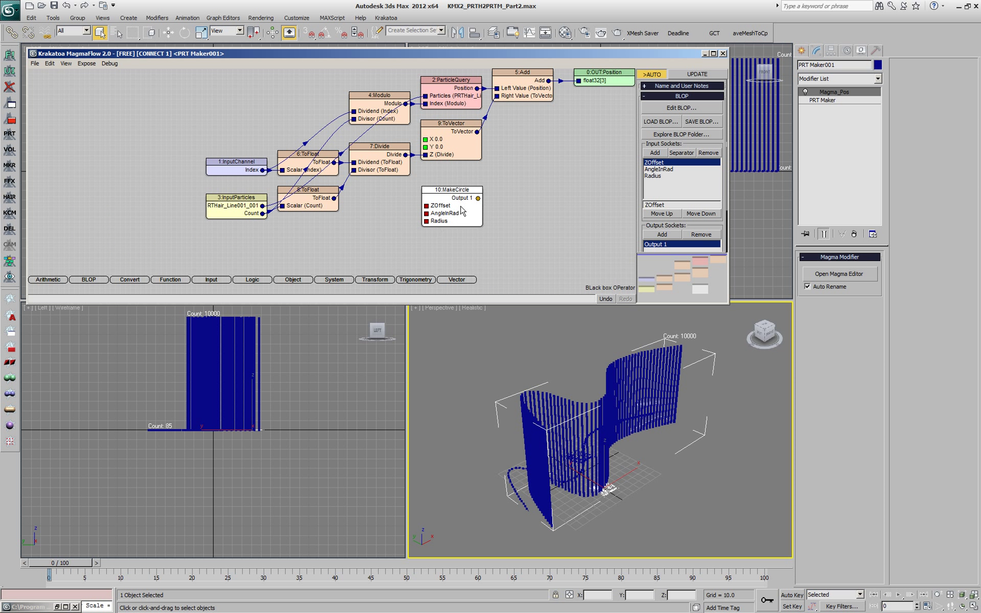
pyautogui.hotkey('ctrl', '1')
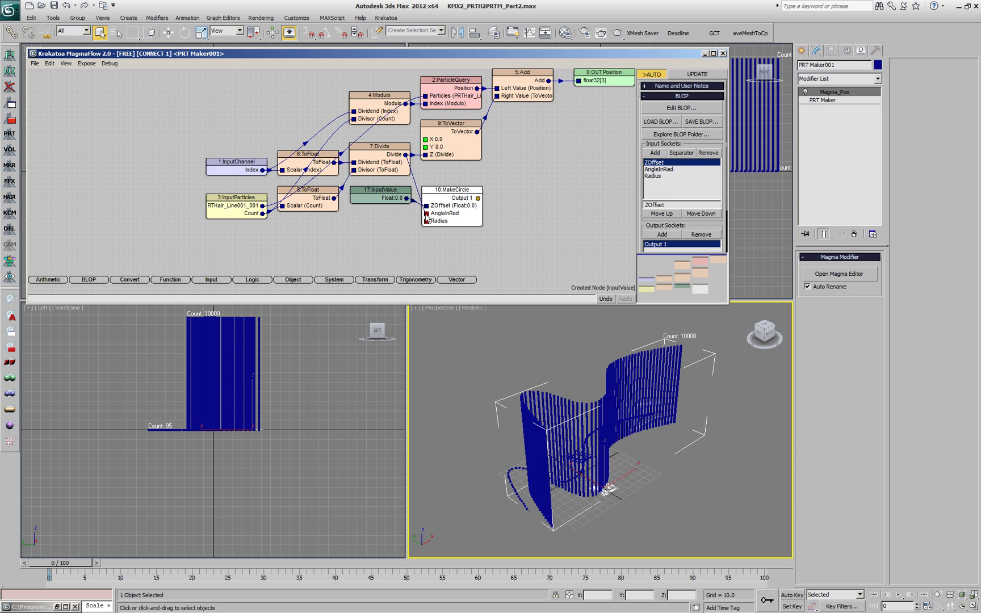
pyautogui.moveTo(426, 217); pyautogui.dragTo(427, 218)
pyautogui.press('5')
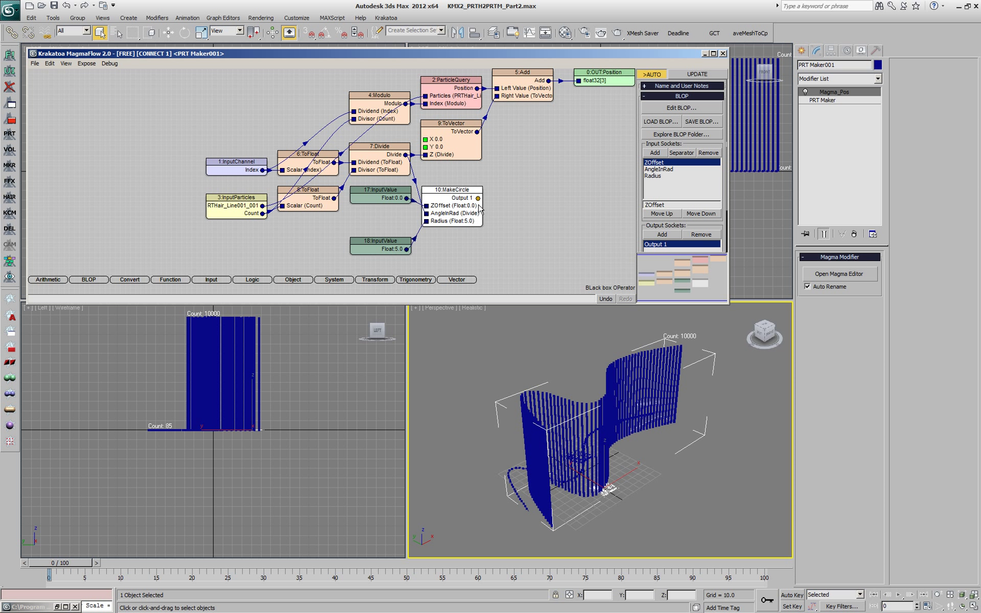
# Connect the MakeCircle output to the Add node's right value and delete the ToVector node
pyautogui.moveTo(478, 199); pyautogui.dragTo(498, 97)
pyautogui.click(453, 149)
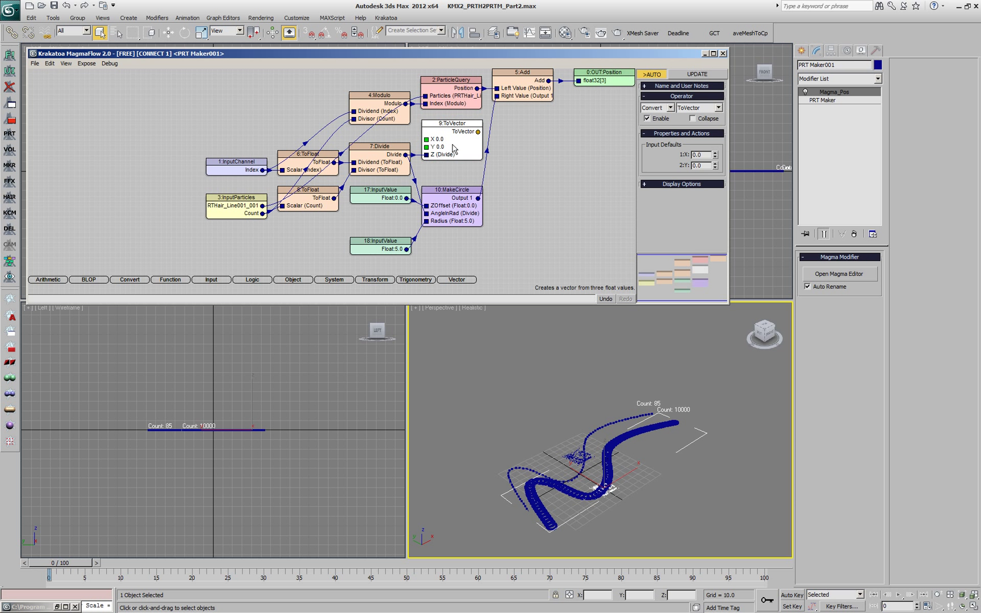
pyautogui.press('Delete')
pyautogui.moveTo(652, 487); pyautogui.dragTo(663, 405, button='middle')
pyautogui.scroll(3, 647, 497)
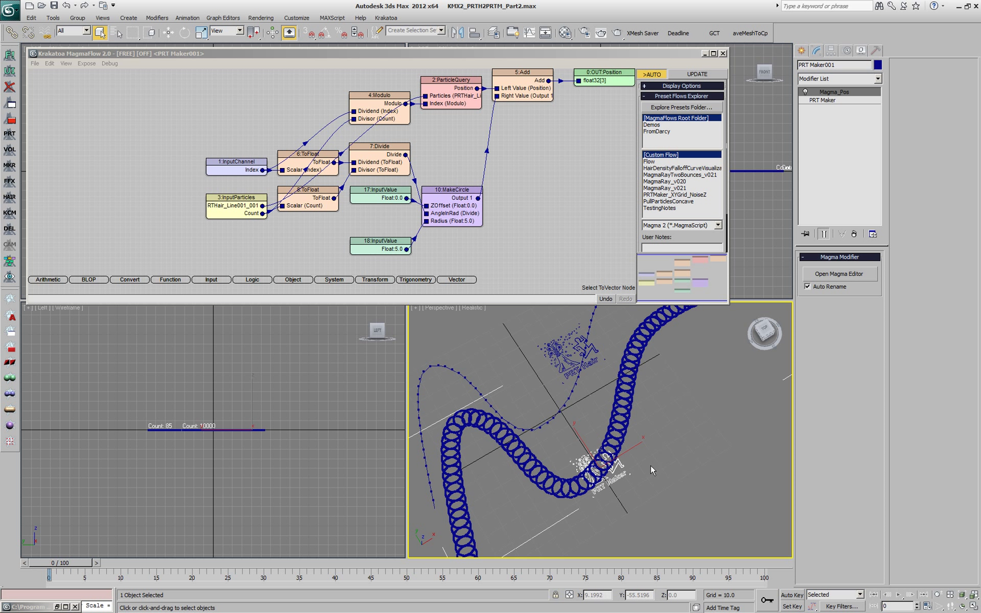
# Set the InputValue feeding the MakeCircle Radius to 2.5
pyautogui.click(403, 242)
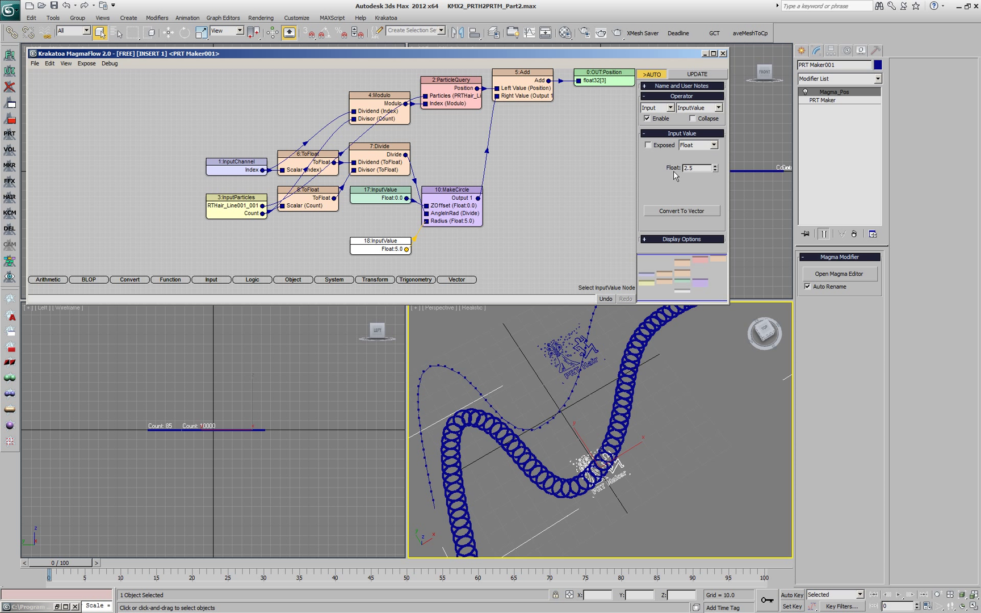
pyautogui.press('Return')
pyautogui.moveTo(707, 391); pyautogui.dragTo(659, 493, button='middle')
pyautogui.scroll(-5, 698, 495)
# Reshape the Line001 spline by moving its end vertex and the neighbouring vertex, and deselect the line
pyautogui.click(620, 373)
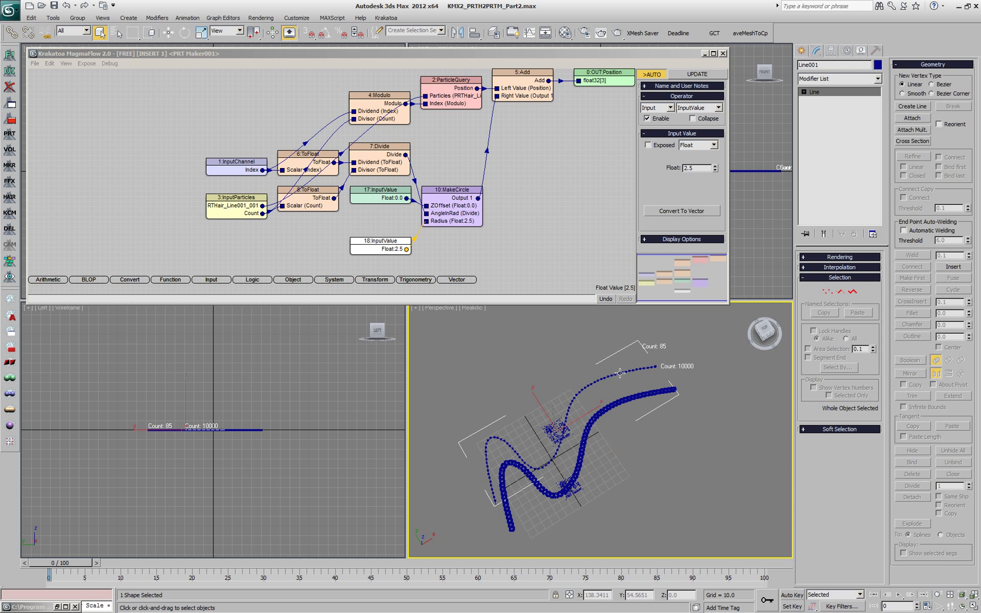
pyautogui.click(827, 292)
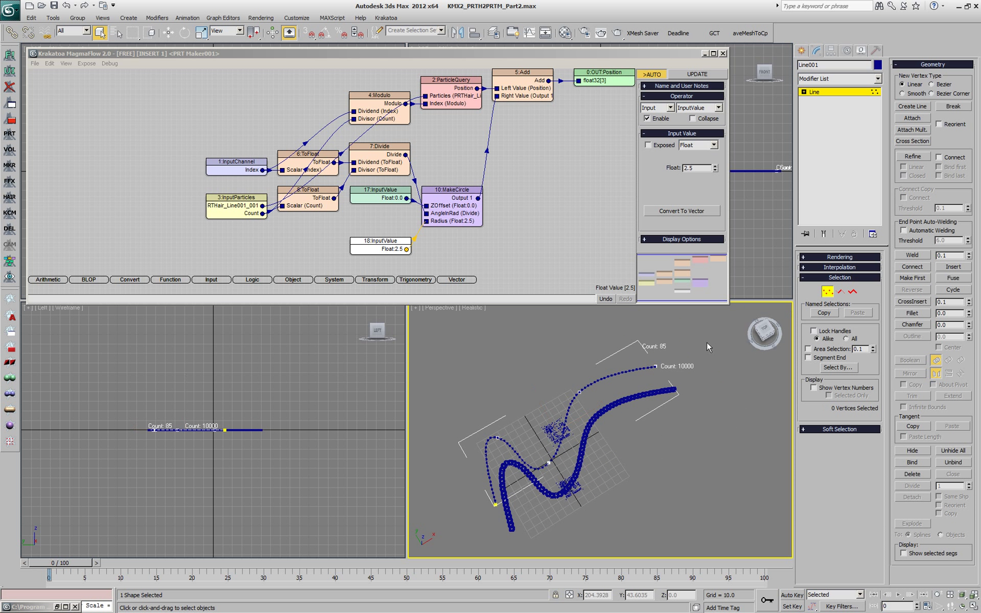
pyautogui.click(656, 367)
pyautogui.press('w')
pyautogui.moveTo(659, 356); pyautogui.dragTo(675, 394)
pyautogui.click(579, 393)
pyautogui.moveTo(567, 371); pyautogui.dragTo(553, 342)
pyautogui.click(825, 293)
pyautogui.click(658, 477)
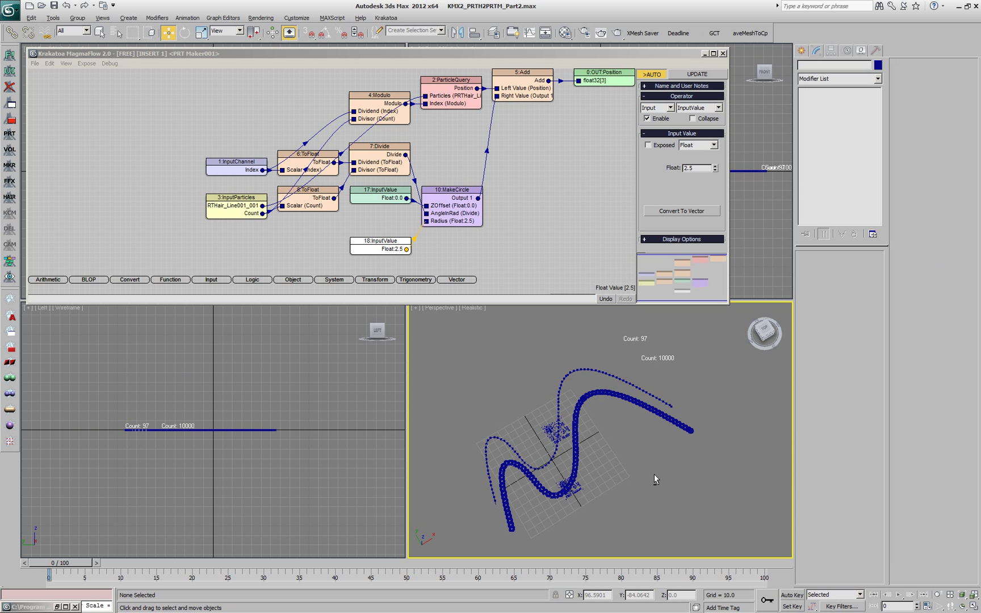
pyautogui.keyDown('alt'); pyautogui.moveTo(657, 478); pyautogui.dragTo(697, 368, button='middle'); pyautogui.keyUp('alt')
pyautogui.scroll(3, 658, 398)
pyautogui.scroll(3, 690, 357)
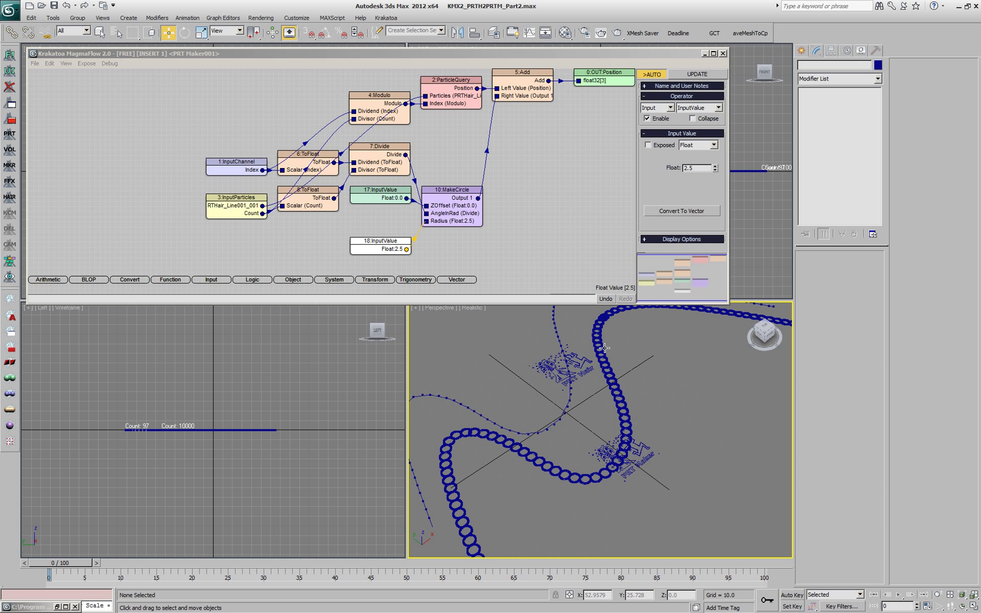
# Add an XFormVbyNxT BLOP and insert its Vector input and output between MakeCircle and the Add node
pyautogui.click(511, 172)
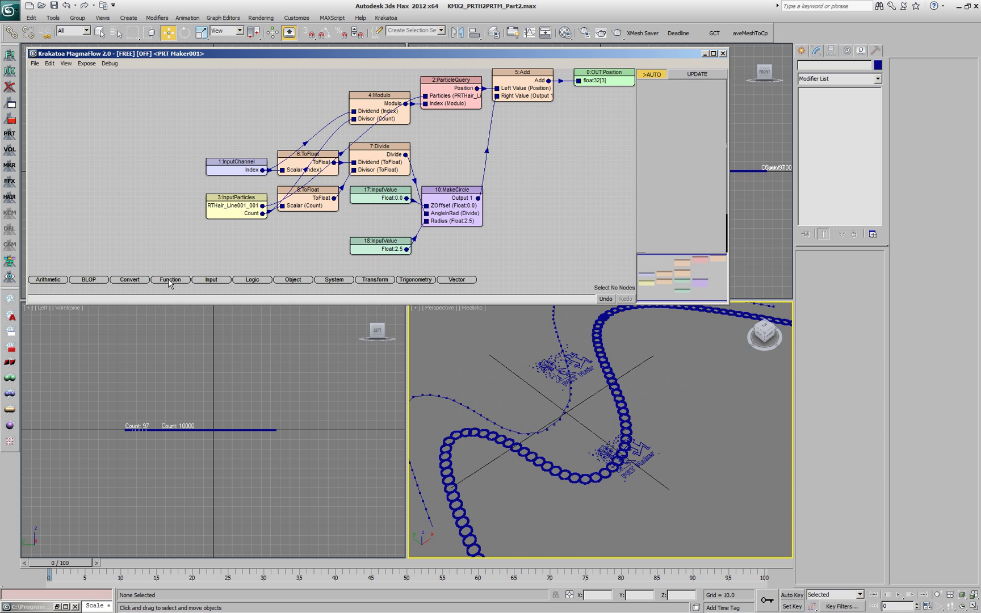
pyautogui.click(91, 277)
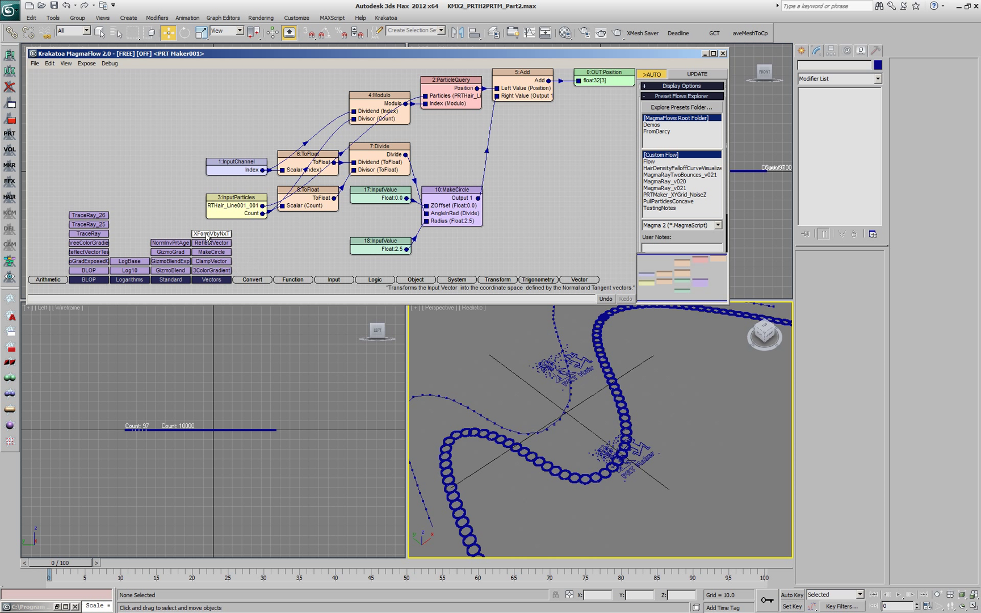
pyautogui.moveTo(212, 234); pyautogui.dragTo(520, 170)
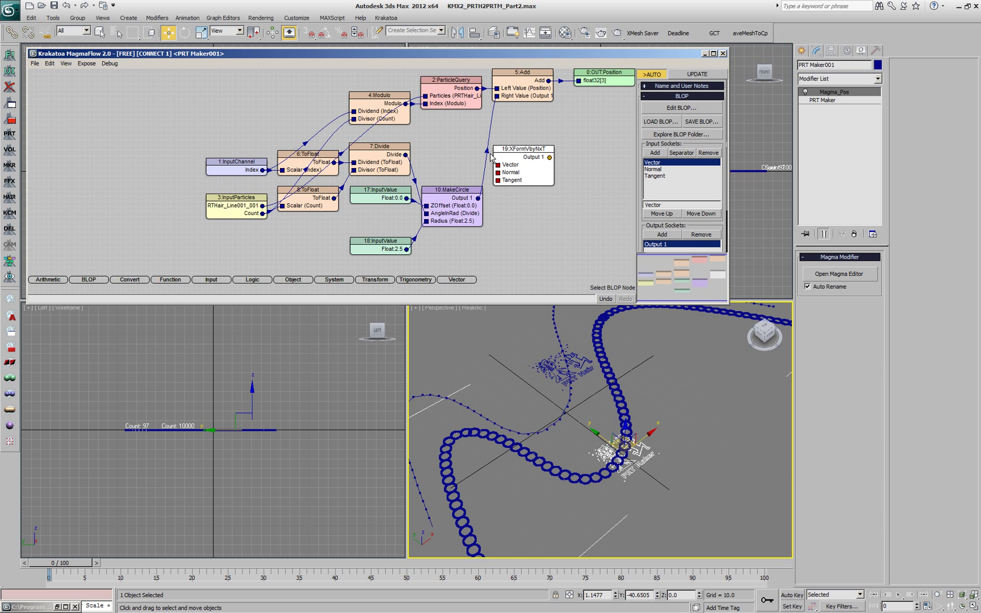
pyautogui.click(487, 152)
pyautogui.click(525, 163)
pyautogui.moveTo(548, 176)
pyautogui.mouseDown()
pyautogui.moveTo(509, 158)
pyautogui.moveTo(558, 160)
pyautogui.mouseUp()
# Expose the Normal and Tangent channels on the ParticleQuery and connect them to the Normal and Tangent inputs of XFormVbyNxT
pyautogui.moveTo(456, 102); pyautogui.dragTo(457, 105)
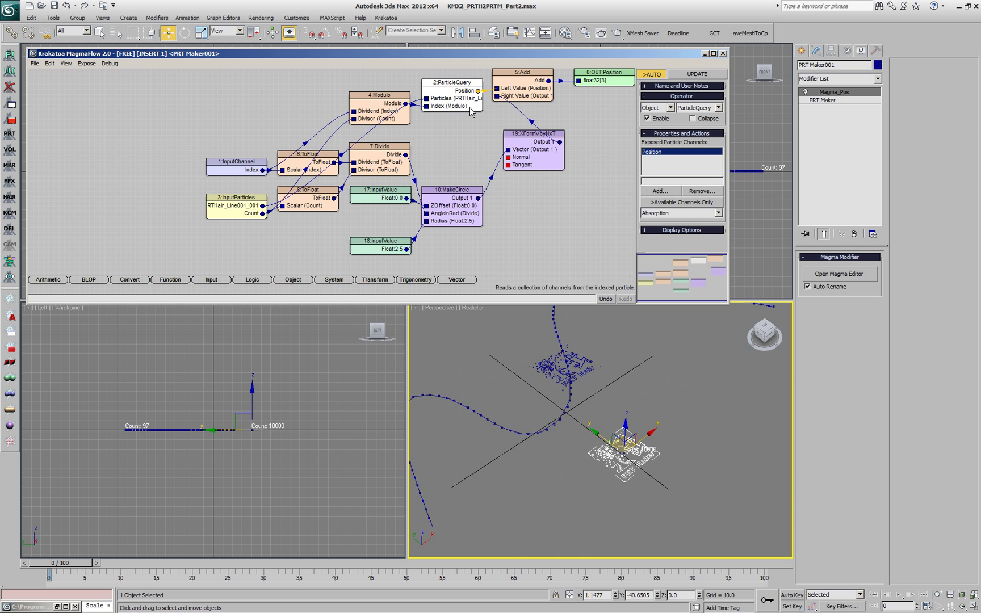
pyautogui.click(671, 203)
pyautogui.click(668, 213)
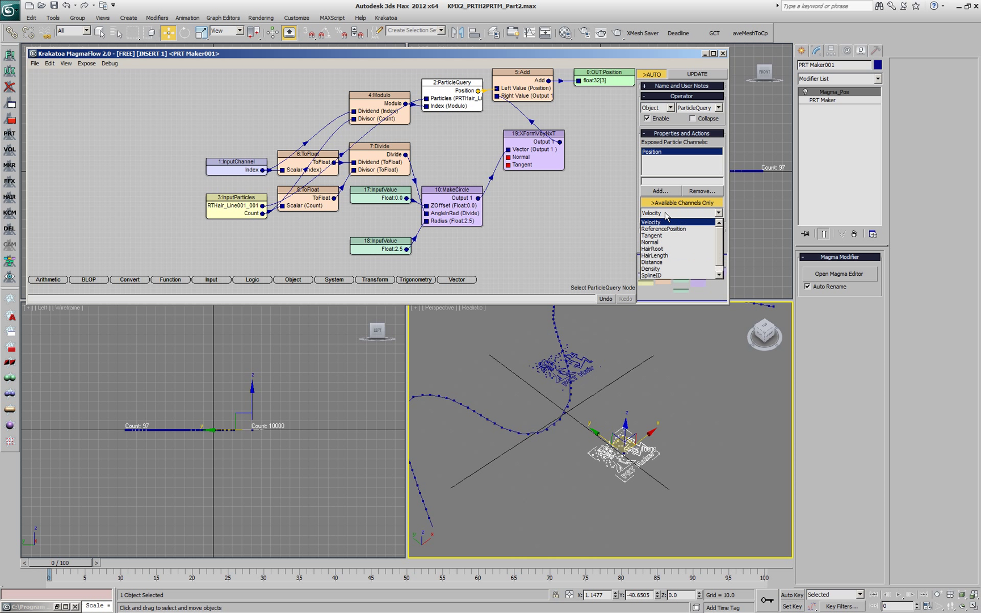
pyautogui.click(658, 242)
pyautogui.click(660, 192)
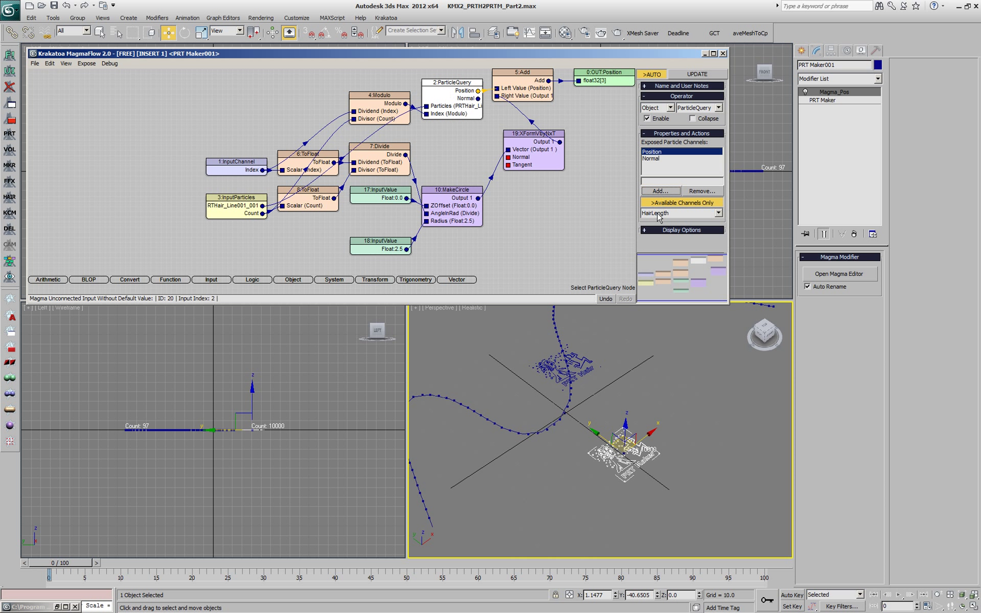
pyautogui.click(679, 213)
pyautogui.click(662, 270)
pyautogui.click(662, 191)
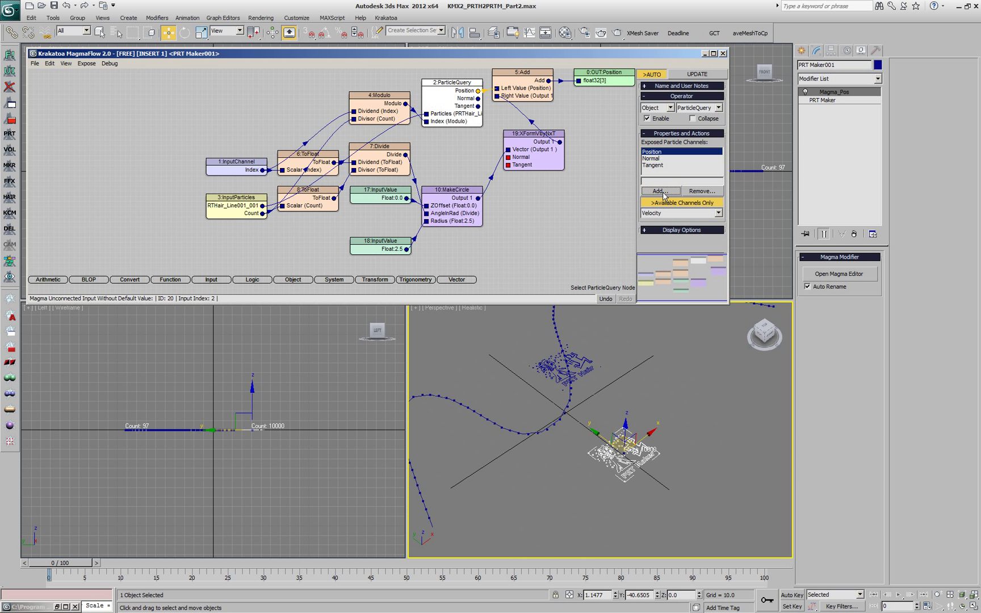
pyautogui.moveTo(480, 106); pyautogui.dragTo(509, 157)
pyautogui.moveTo(479, 106); pyautogui.dragTo(508, 169)
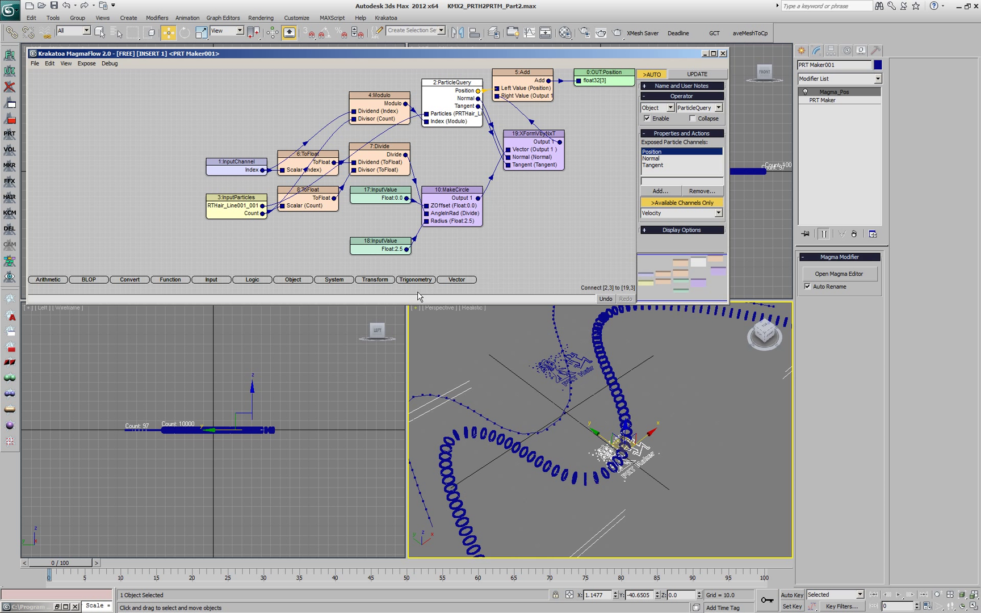
# Set the InputValue feeding the MakeCircle Radius to 10
pyautogui.click(392, 245)
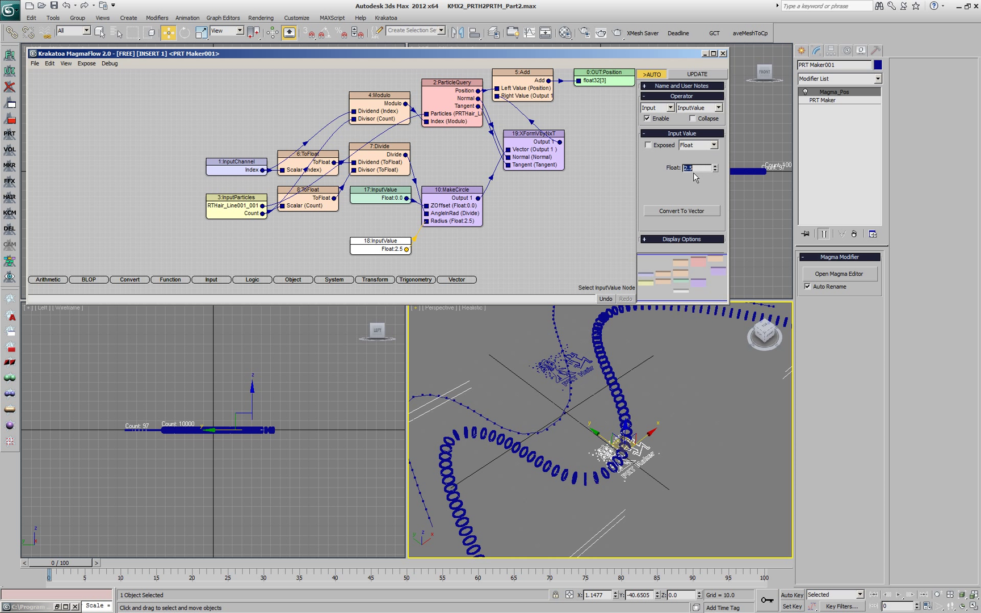
pyautogui.write('10')
pyautogui.press('Return')
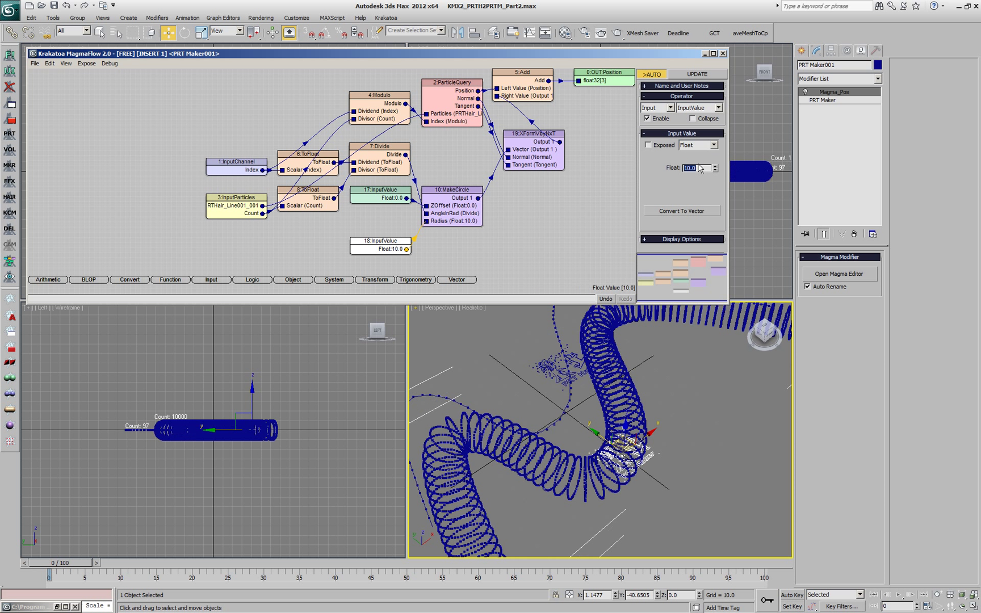
pyautogui.click(632, 406)
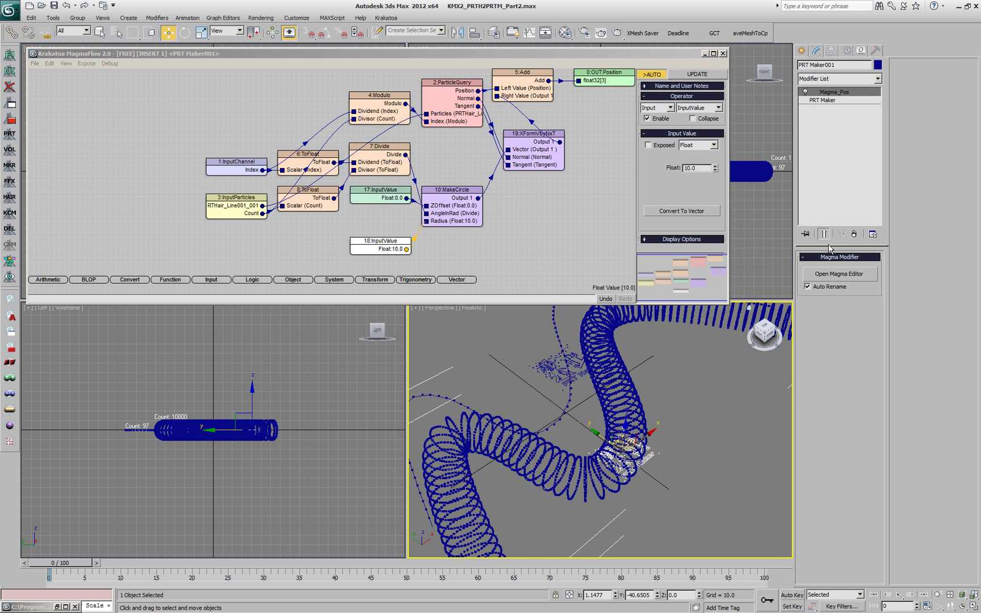
# Try PRT Maker counts of 105000 and 2000, and set the count back to 10000
pyautogui.click(840, 101)
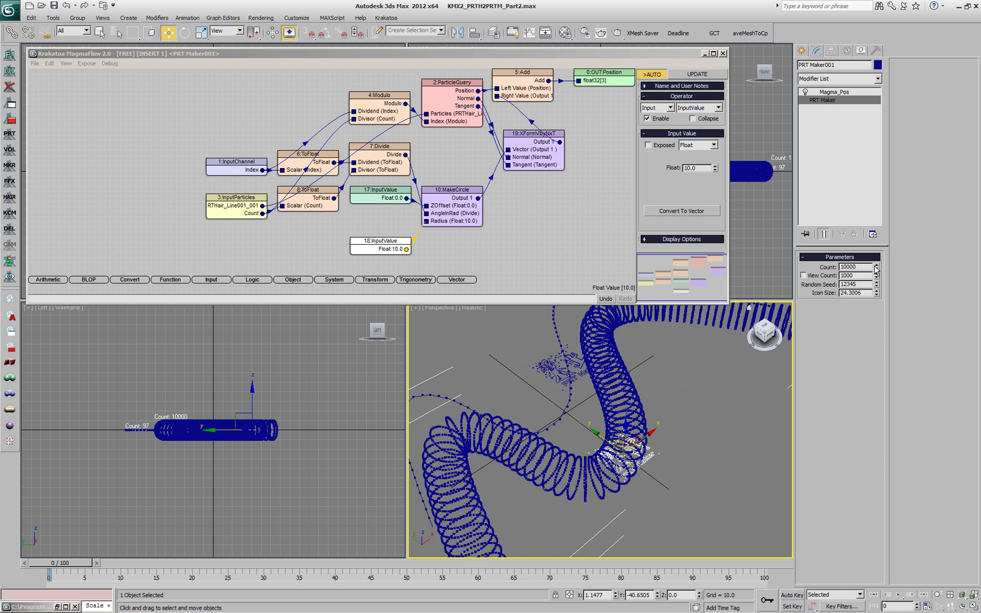
pyautogui.moveTo(876, 266); pyautogui.dragTo(877, 216)
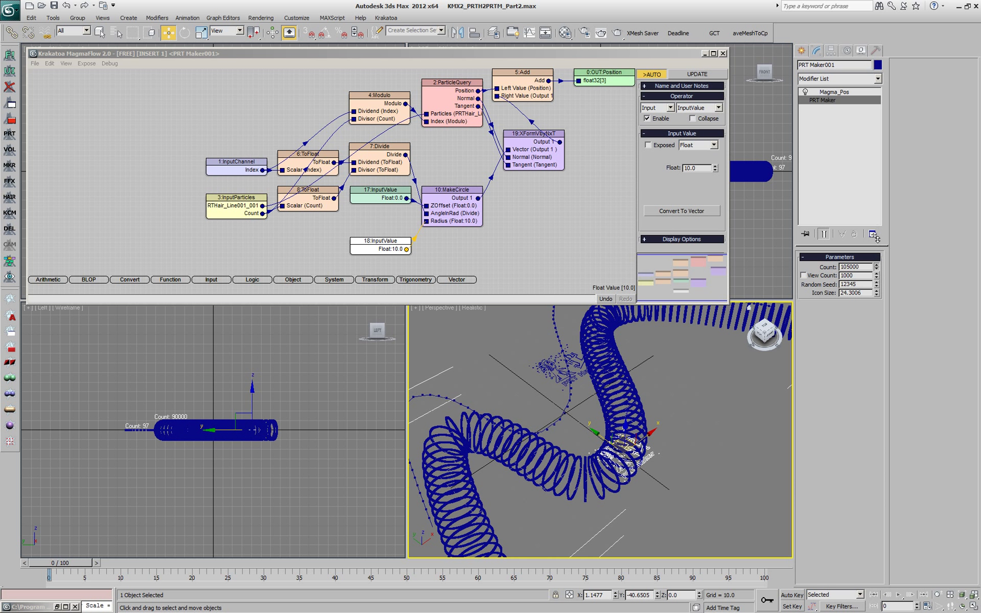
pyautogui.rightClick(878, 268)
pyautogui.moveTo(880, 274); pyautogui.dragTo(881, 270)
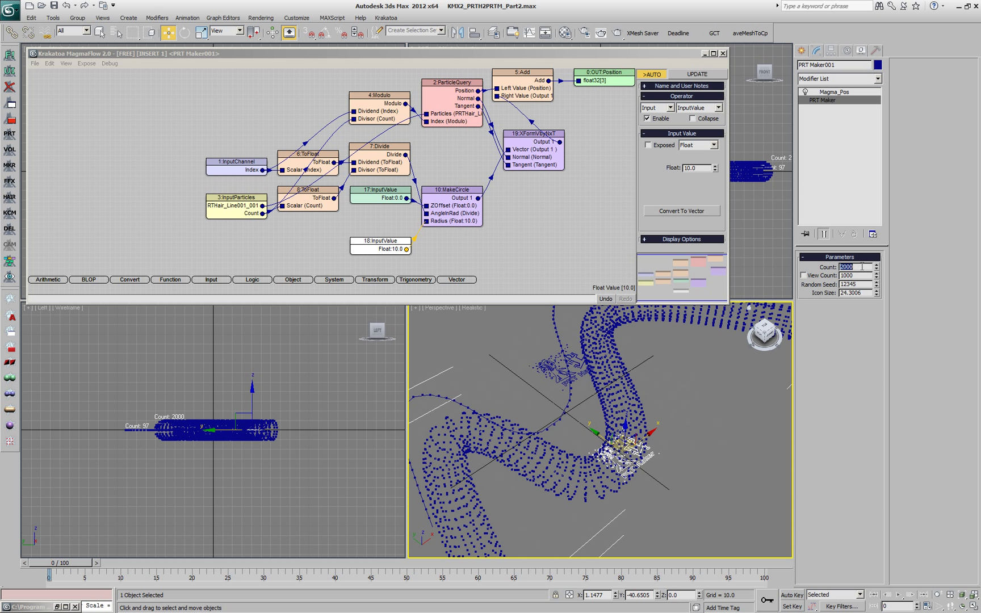
pyautogui.write('10000')
pyautogui.press('Return')
pyautogui.click(704, 419)
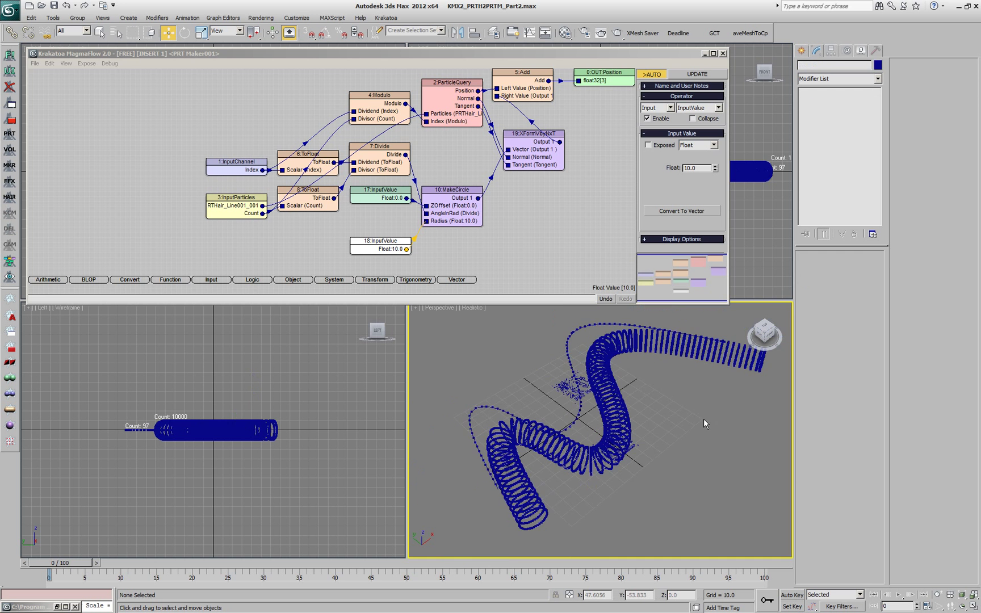
pyautogui.keyDown('alt'); pyautogui.moveTo(683, 449); pyautogui.dragTo(697, 434, button='middle'); pyautogui.keyUp('alt')
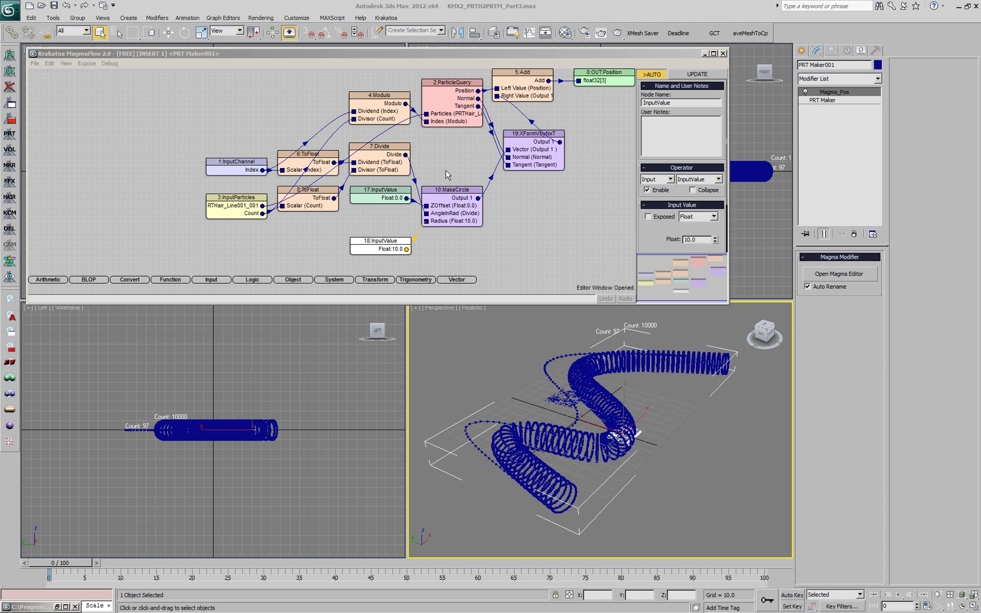
# Make room in the flow, add a Divide node and connect the Modulo output to its Dividend
pyautogui.moveTo(181, 78); pyautogui.dragTo(259, 251)
pyautogui.click(388, 165)
pyautogui.press('/')
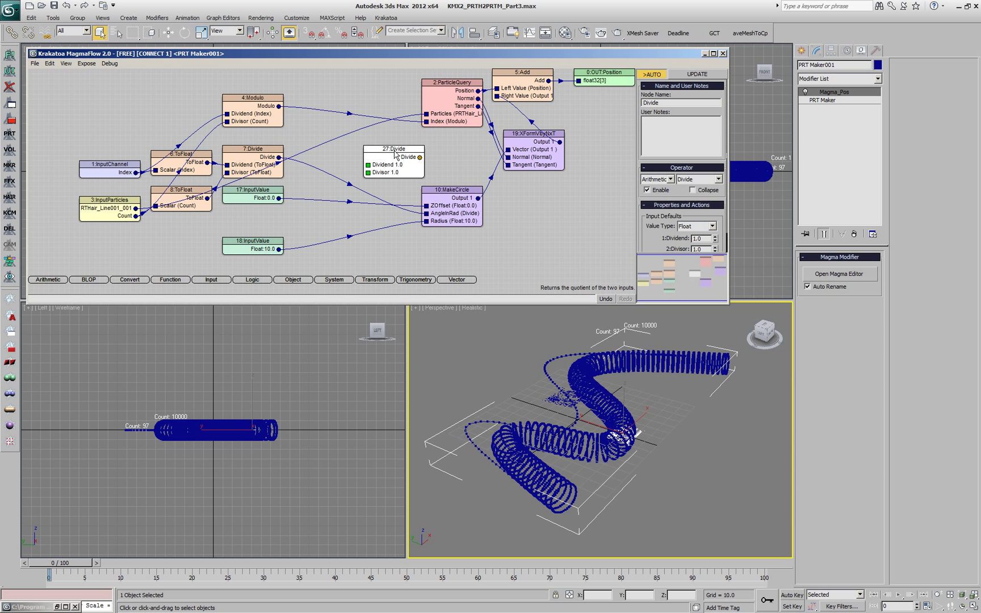
pyautogui.moveTo(279, 107); pyautogui.dragTo(370, 165)
# Insert a ToFloat node between Modulo and the new Divide, and connect the float-converted Count to the Divisor
pyautogui.click(344, 154)
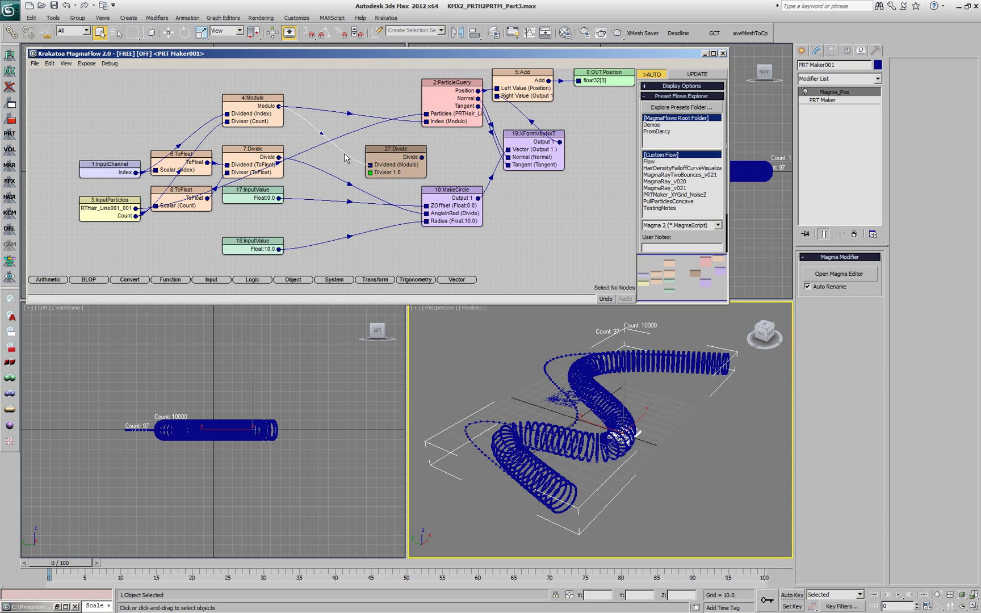
pyautogui.press('c')
pyautogui.press('f')
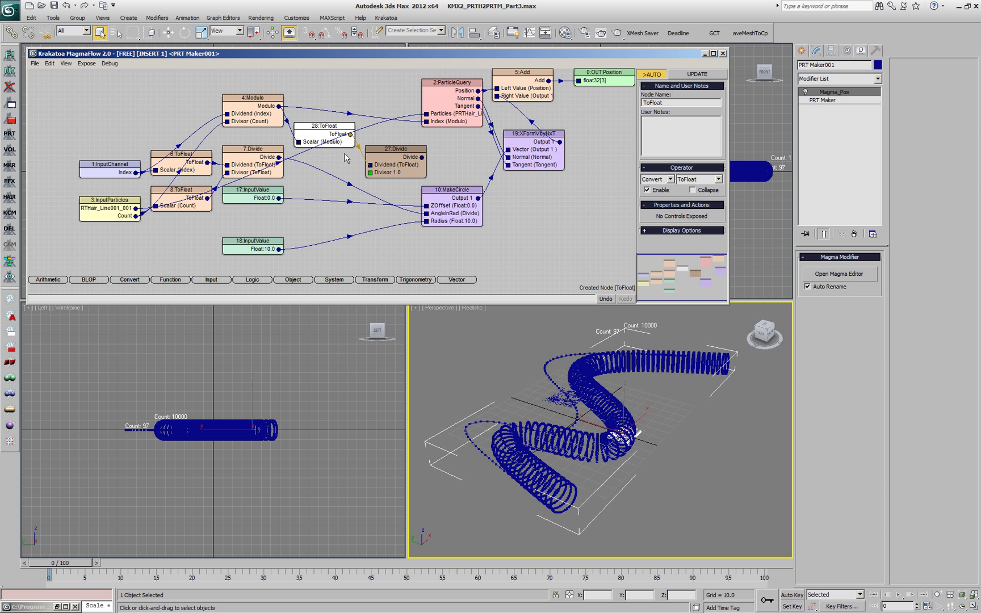
pyautogui.moveTo(208, 199); pyautogui.dragTo(370, 172)
# Insert a Multiply node between the 10.0 InputValue and the MakeCircle Radius, and connect the new Divide output to its Right Value
pyautogui.click(350, 240)
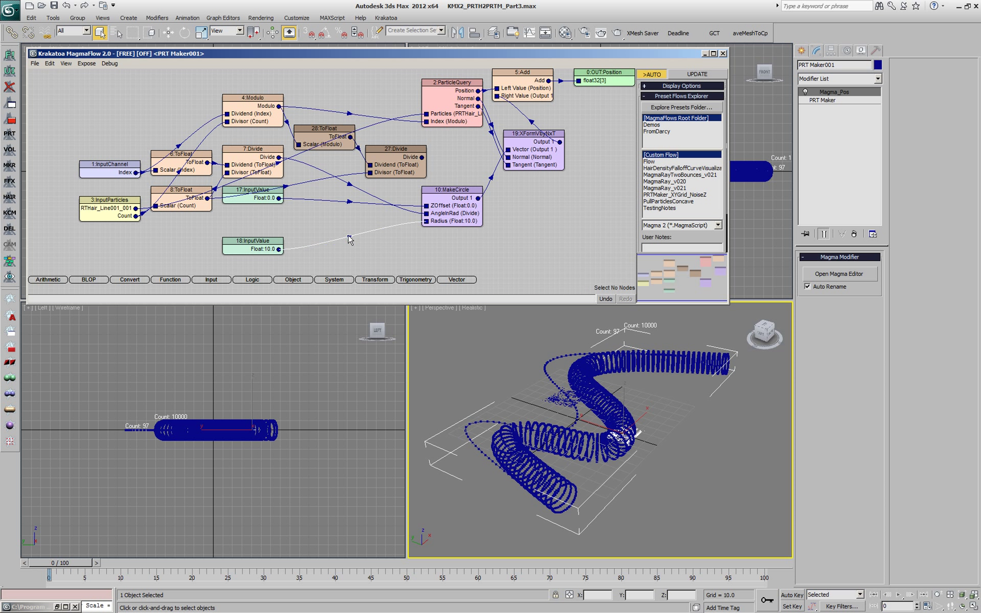
pyautogui.press('*')
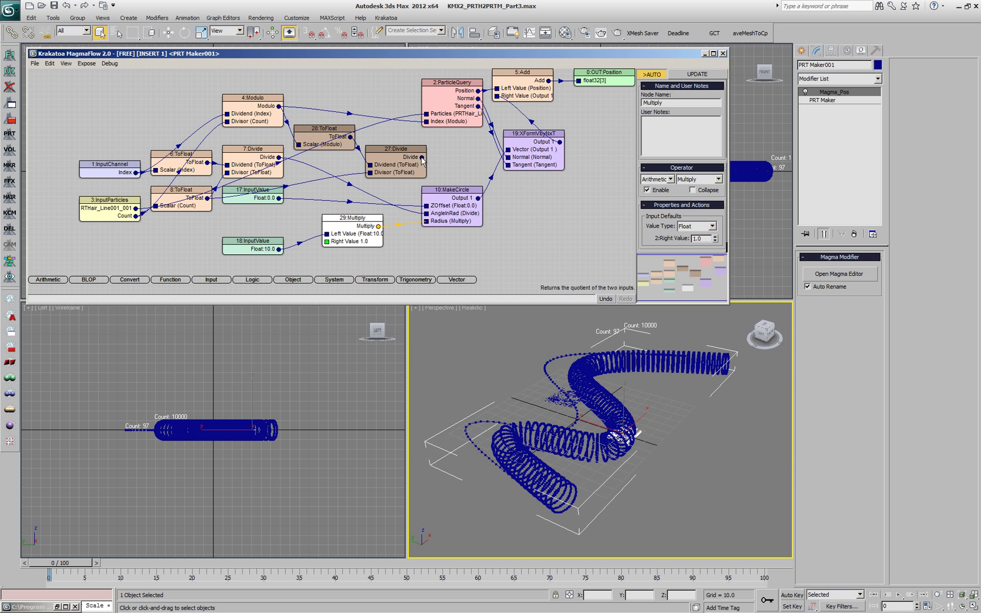
pyautogui.moveTo(421, 162); pyautogui.dragTo(328, 241)
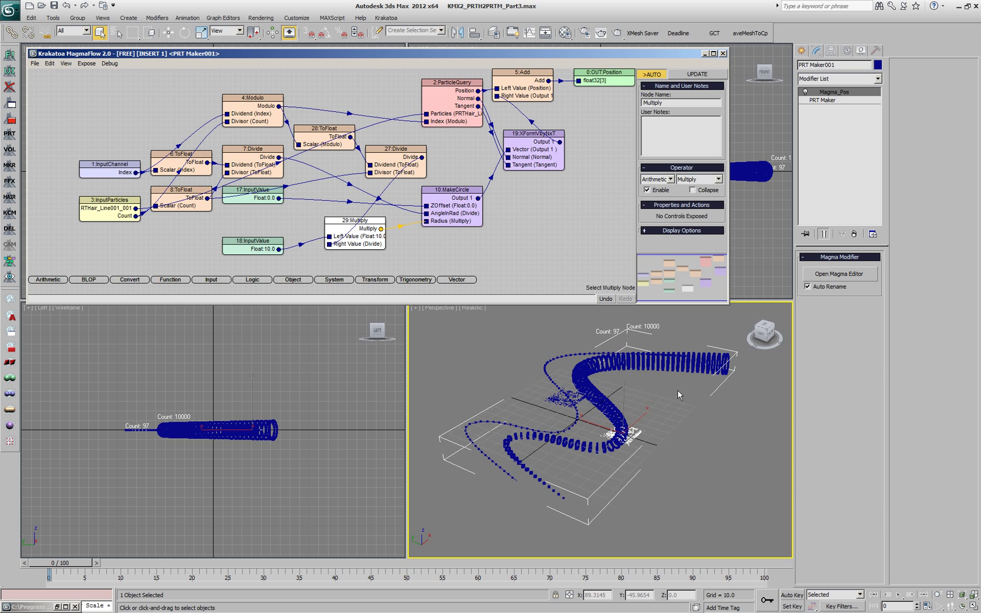
# Rename the 10.0 InputValue to Radius, add the note "Controls the Radius of the tube", and expose it
pyautogui.click(232, 248)
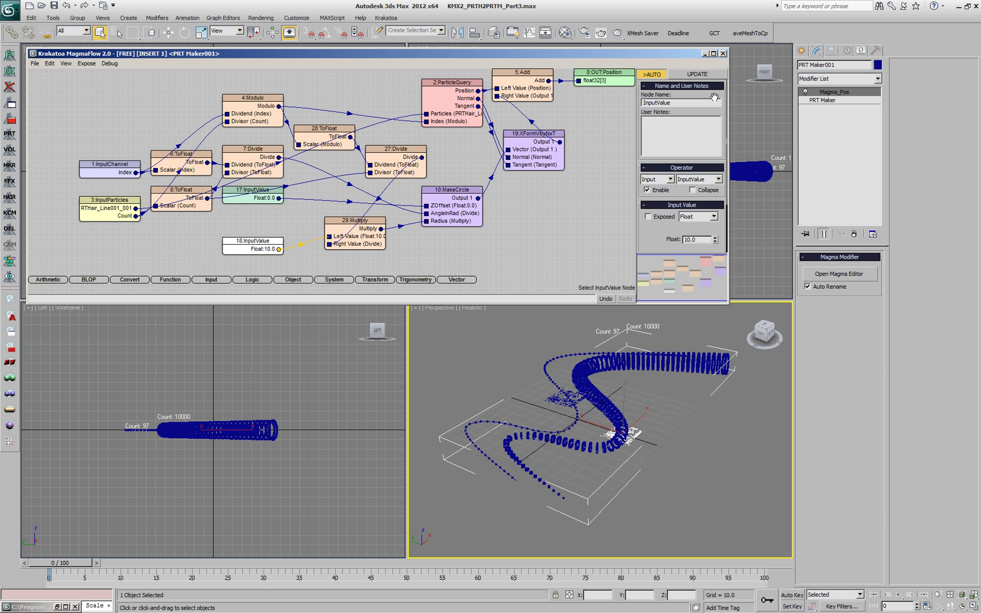
pyautogui.doubleClick(693, 103)
pyautogui.write('Radius')
pyautogui.click(669, 140)
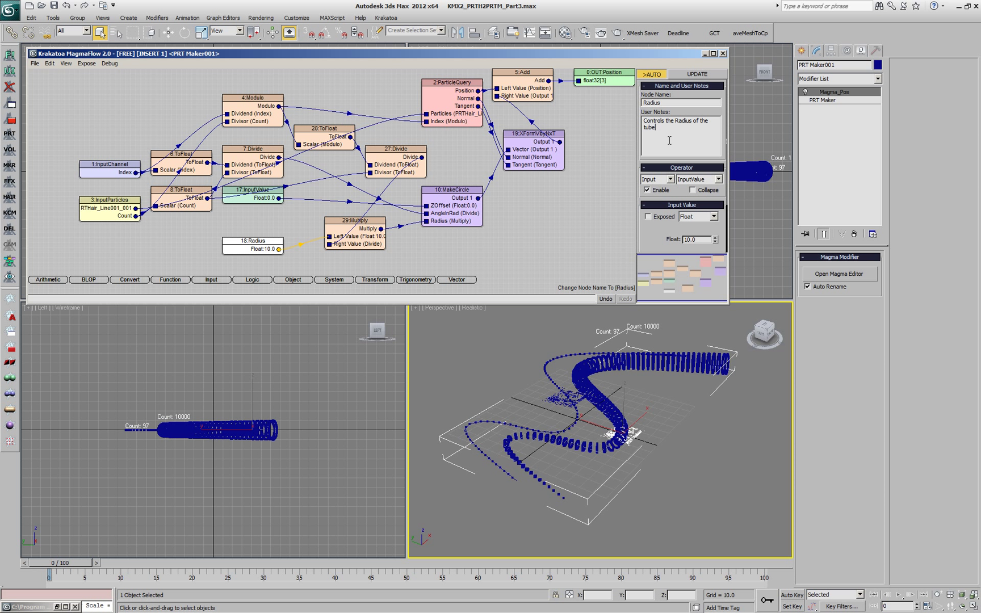
pyautogui.click(660, 220)
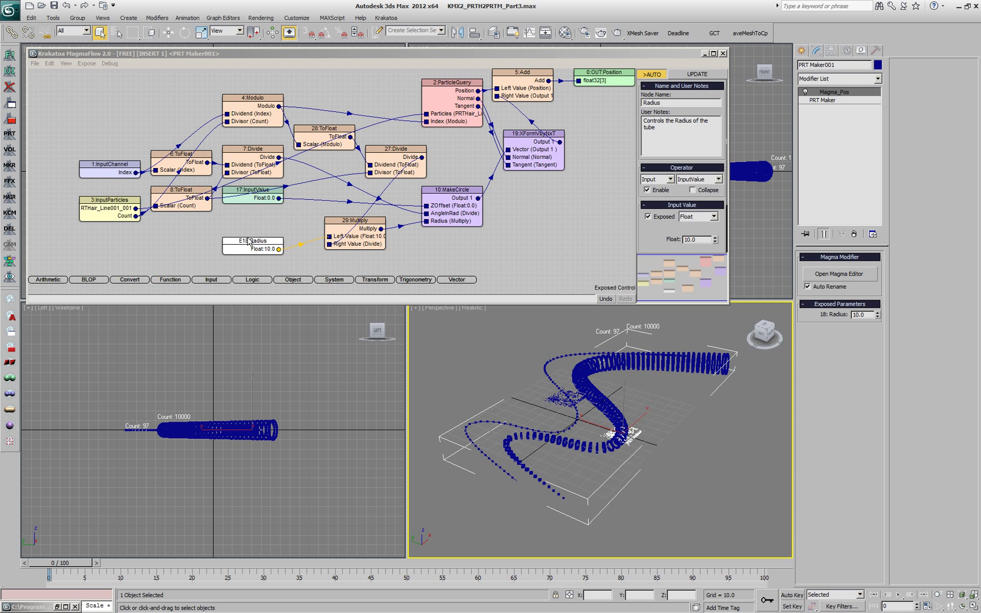
# Insert a Power node between the new Divide and Multiply, give its Exponent a 1.0 InputValue, and reorder the flow
pyautogui.click(399, 168)
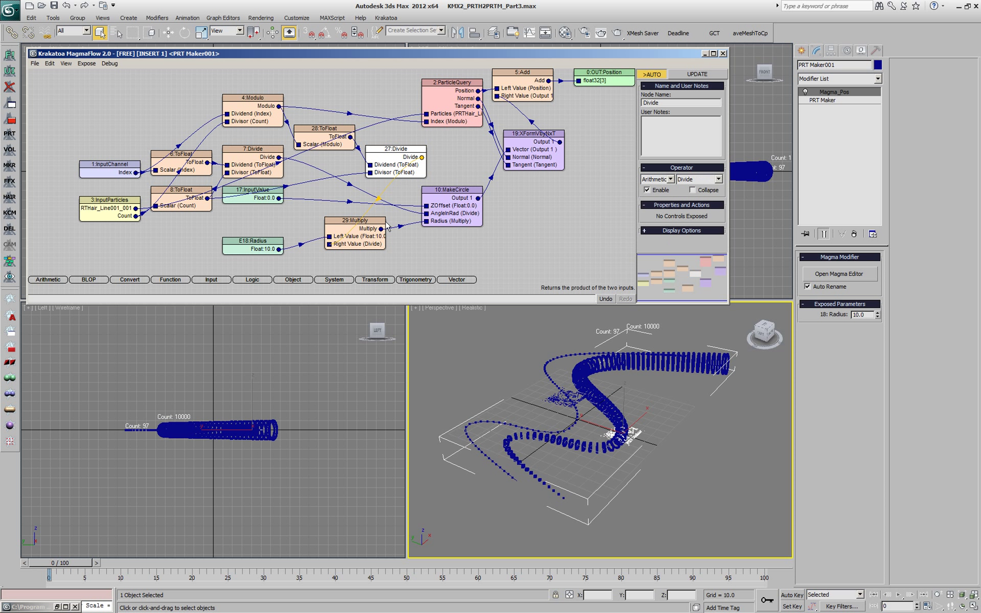
pyautogui.press('p')
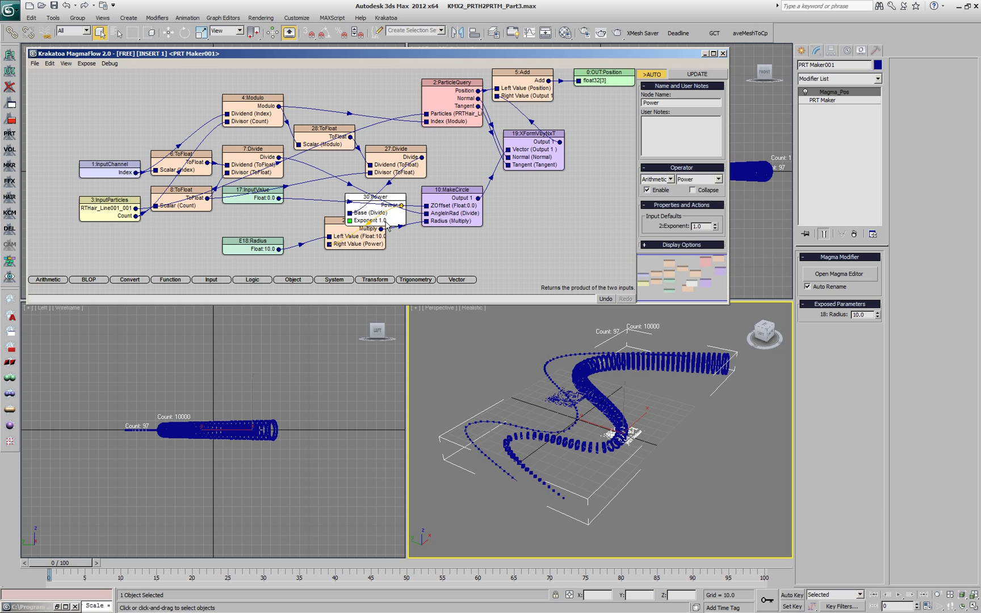
pyautogui.hotkey('ctrl', '1')
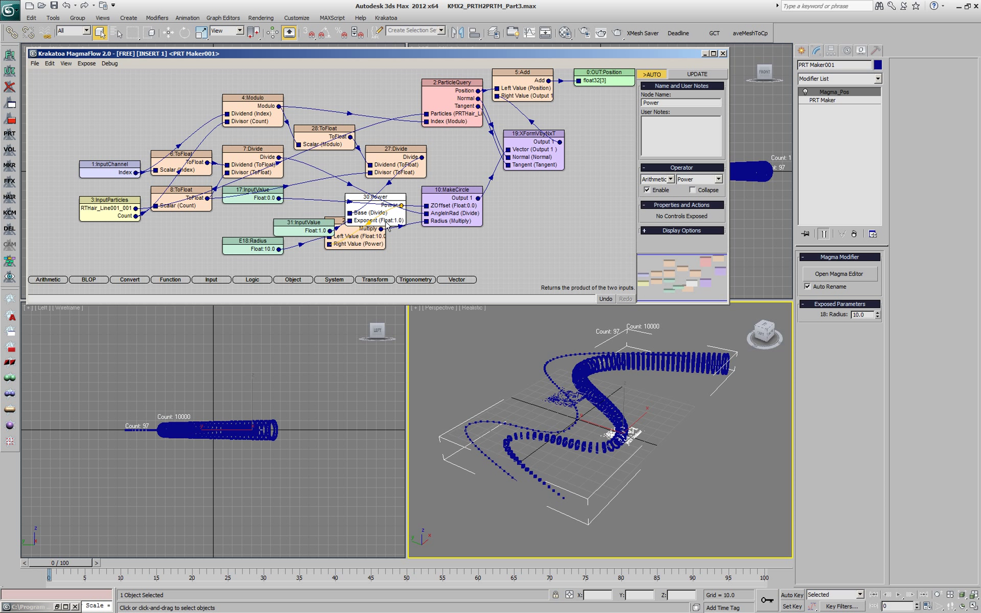
pyautogui.hotkey('ctrl', 'r')
# Rename the Power node's InputValue to Exponent, add the note "Controls the falloff of the Radius along the spline", and expose it
pyautogui.click(177, 267)
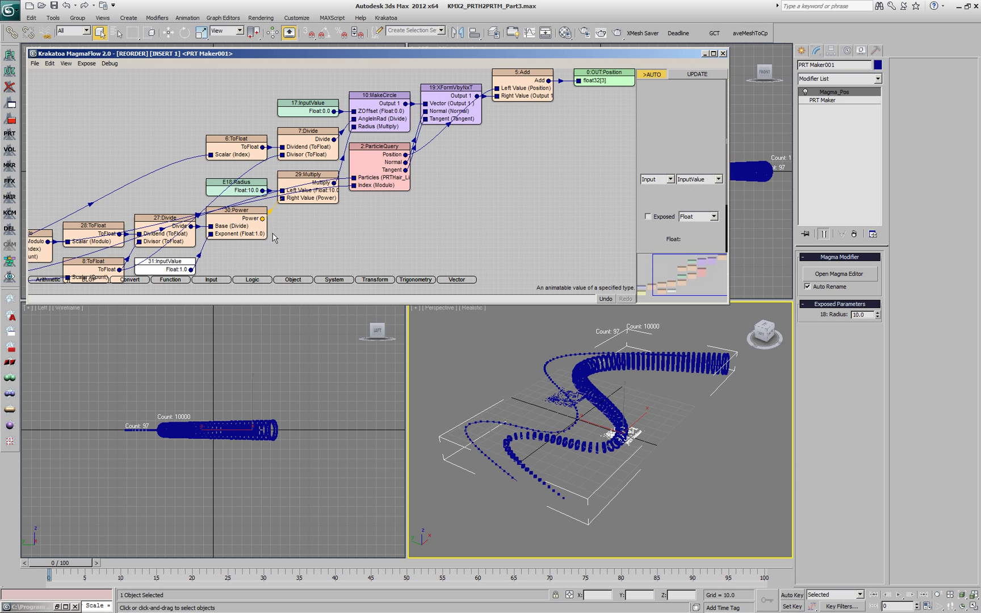
pyautogui.doubleClick(663, 104)
pyautogui.write('Exponen')
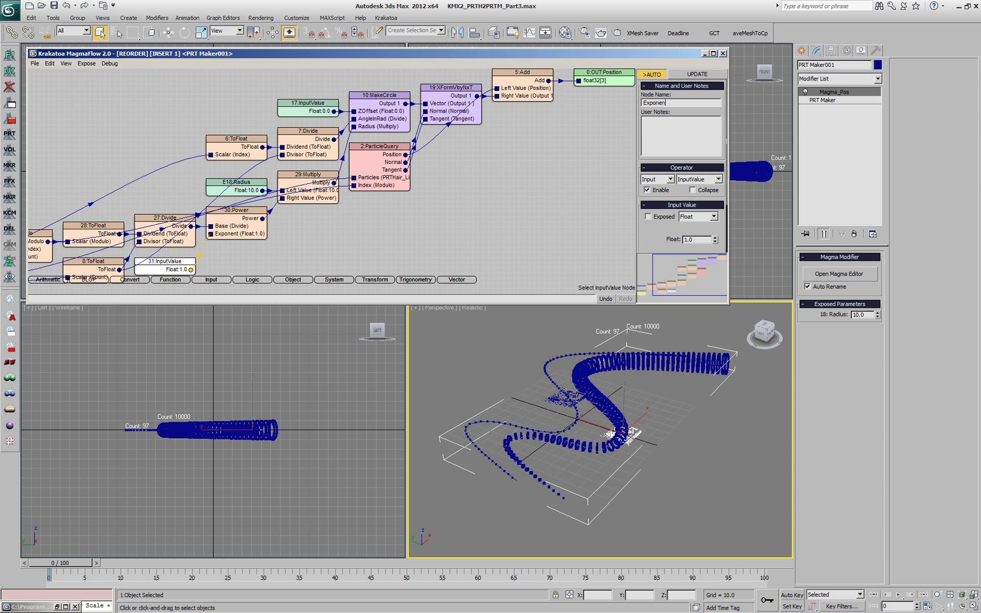
pyautogui.write('t')
pyautogui.press('Return')
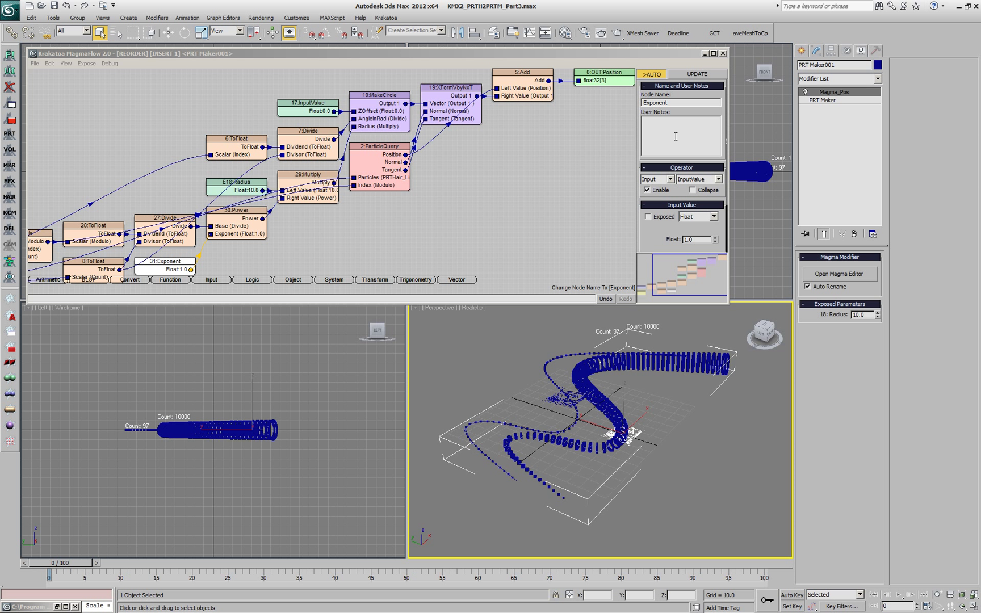
pyautogui.click(674, 136)
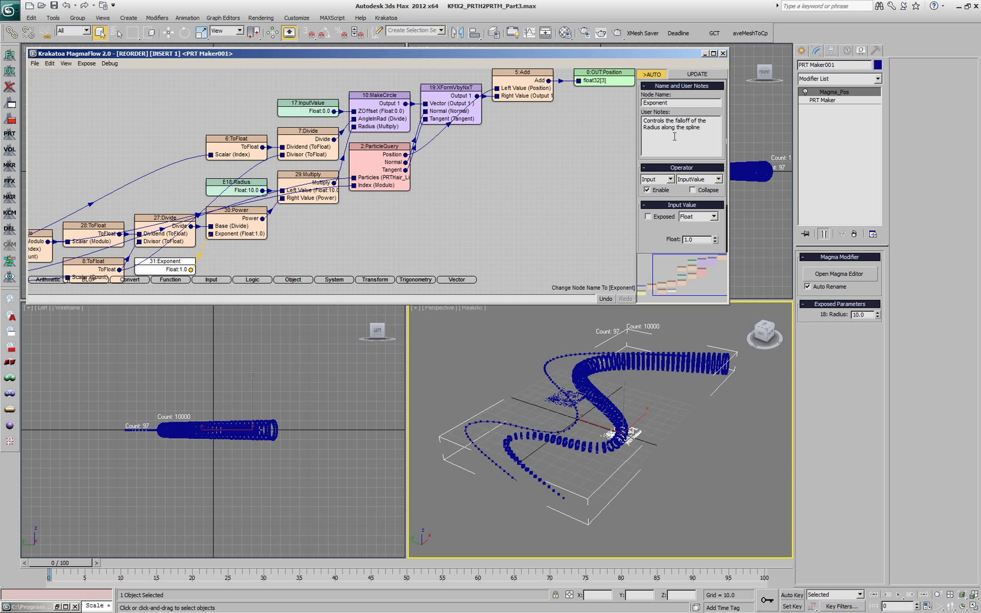
pyautogui.click(650, 218)
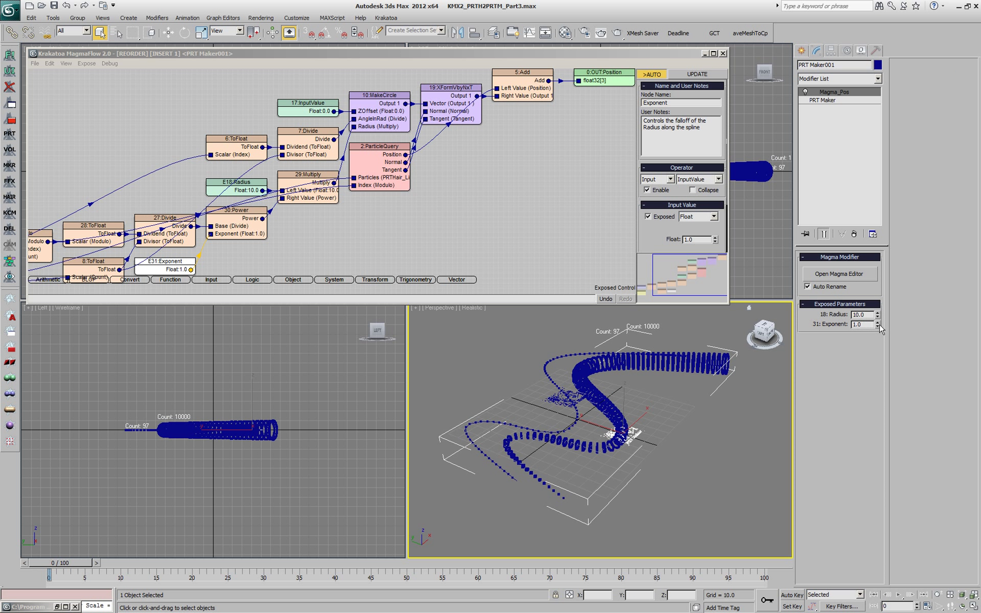
# Set the exposed Radius to 12.89 and the exposed Exponent to 1.22
pyautogui.moveTo(878, 326)
pyautogui.mouseDown()
pyautogui.moveTo(877, 315)
pyautogui.moveTo(877, 369)
pyautogui.moveTo(872, 188)
pyautogui.moveTo(880, 362)
pyautogui.moveTo(878, 325)
pyautogui.mouseUp()
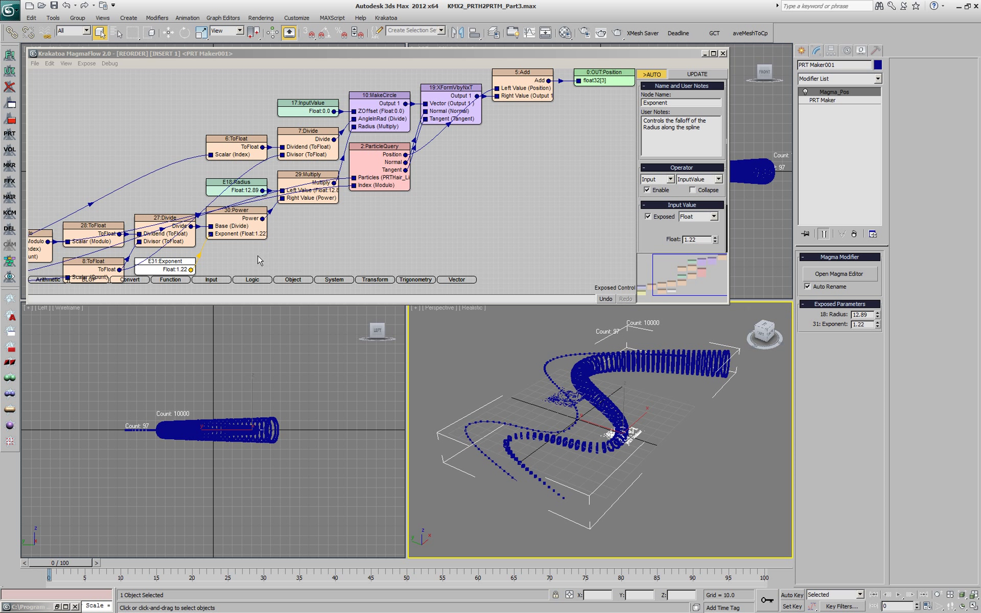
pyautogui.click(256, 254)
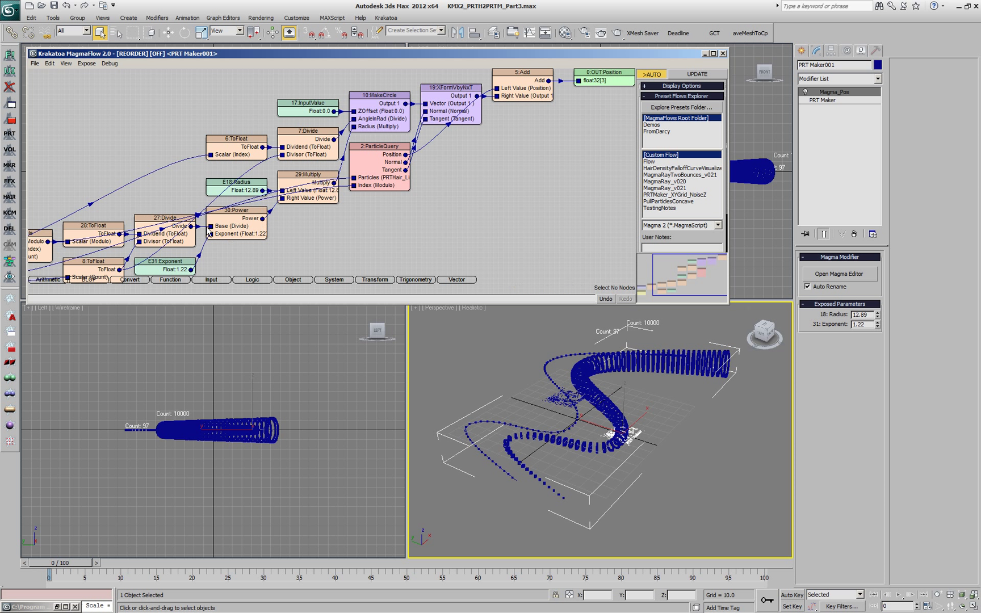
# Insert a Subtract node after Power and swap its inputs so that the Power result is subtracted from 1.0
pyautogui.click(248, 228)
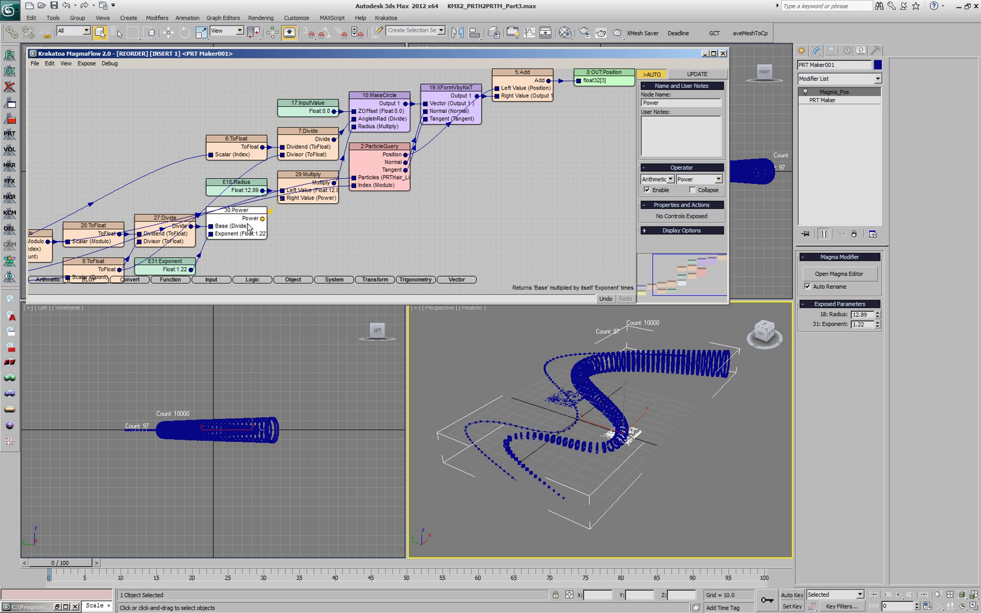
pyautogui.press('-')
pyautogui.press('w')
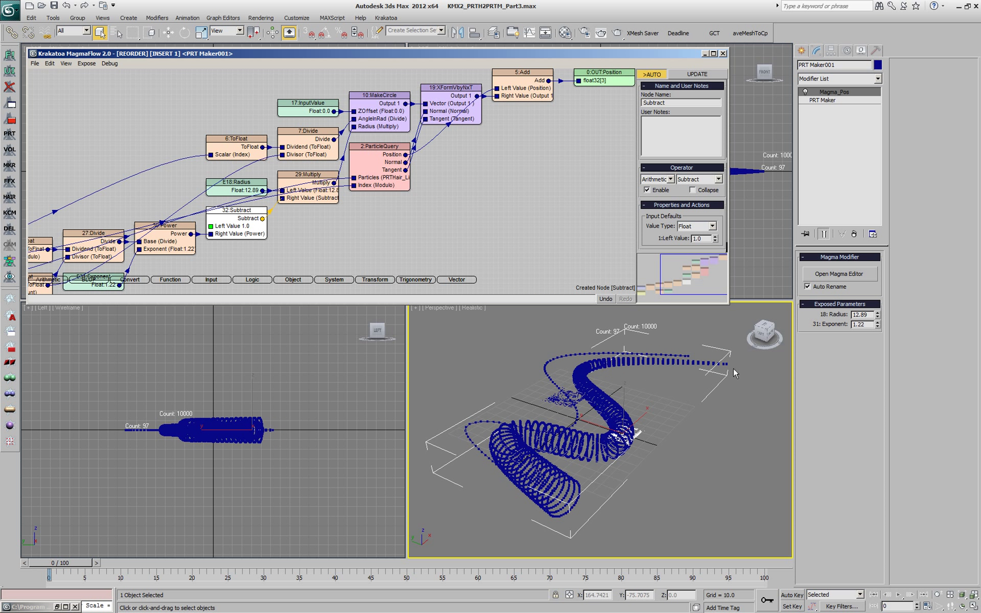
# Try an exposed Exponent of 2.53, and set it to 0.4
pyautogui.moveTo(877, 324); pyautogui.dragTo(878, 298)
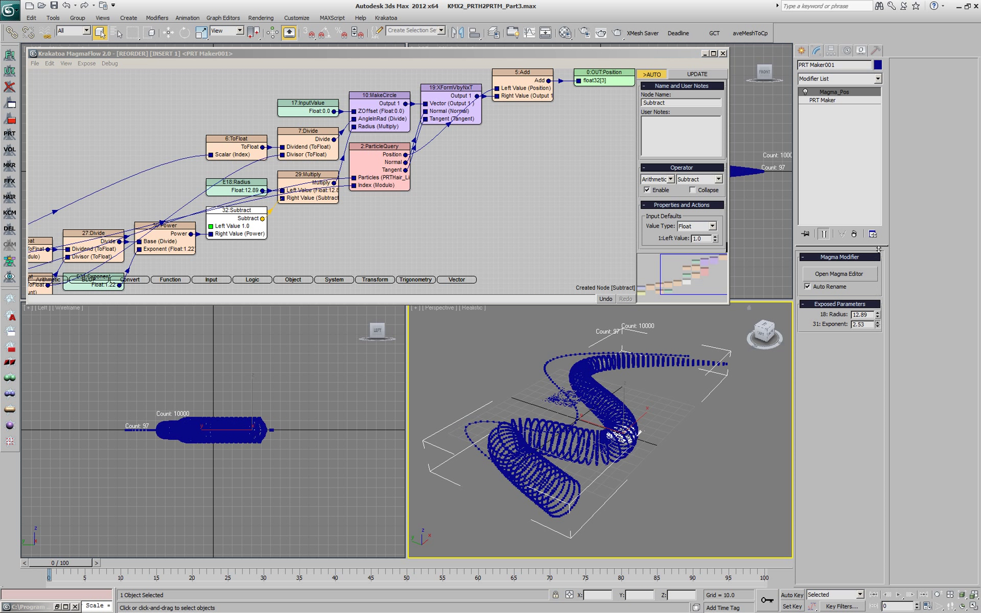
pyautogui.moveTo(883, 239); pyautogui.dragTo(888, 368)
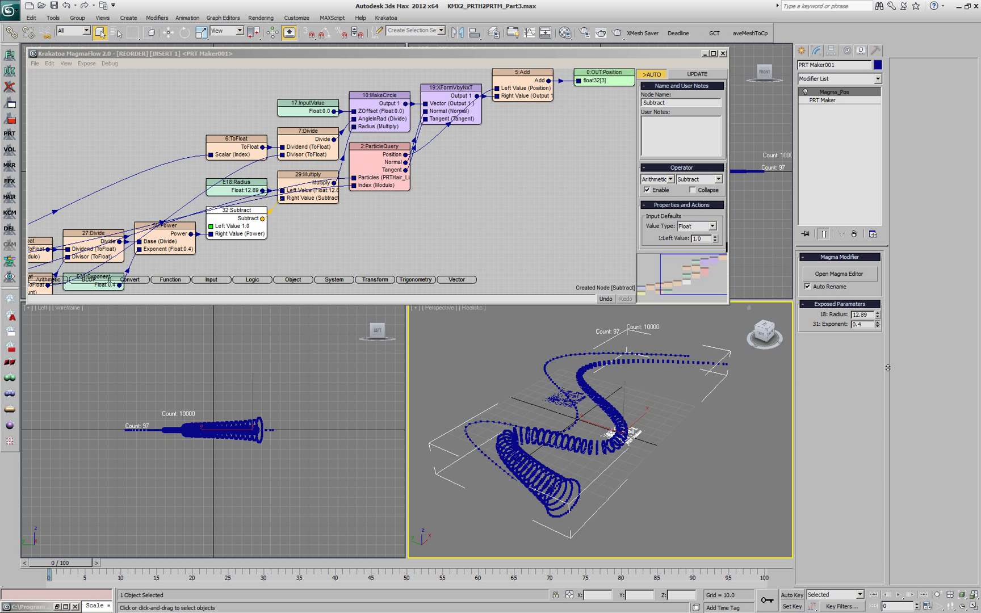
# Swap the inputs of the Add node so that the XFormVbyNxT output becomes the Left Value and Position the Right Value
pyautogui.click(525, 92)
pyautogui.hotkey('ctrl', 'e')
pyautogui.press('e')
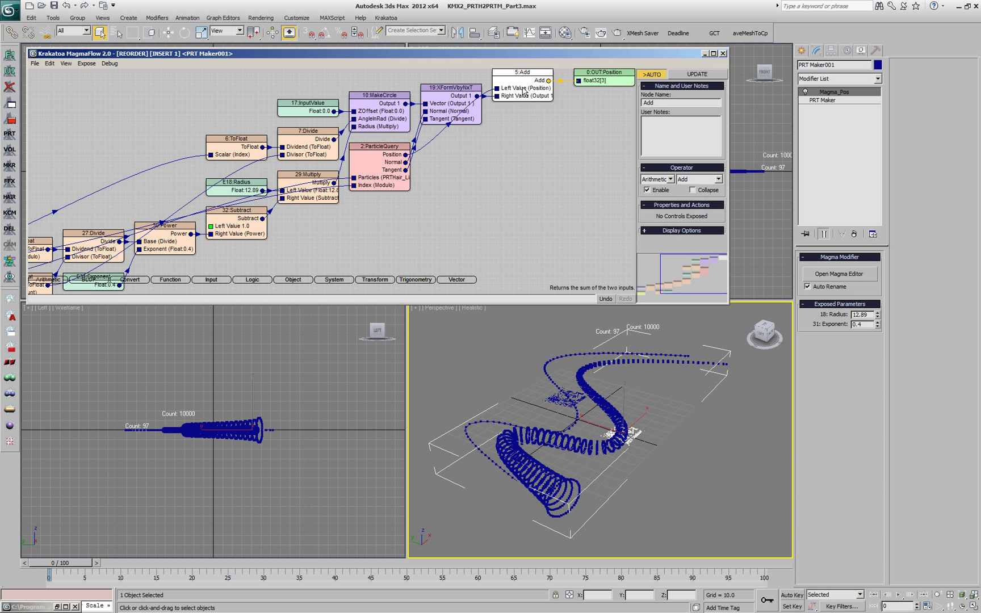
pyautogui.press('w')
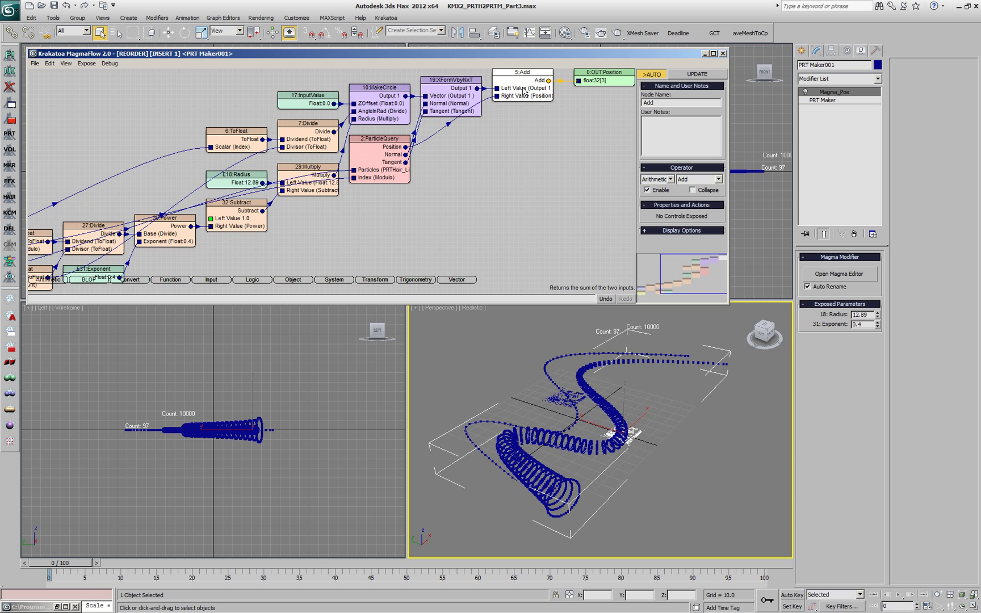
# Temporarily disable the Add node, inspect the circle particles without the spline position, and re-enable the node
pyautogui.press('e')
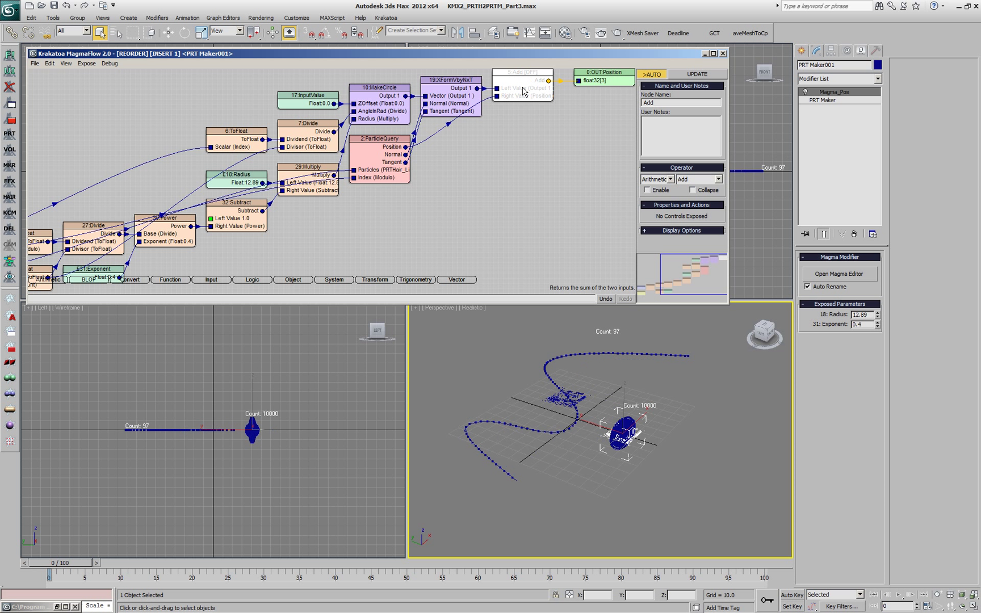
pyautogui.click(652, 466)
pyautogui.scroll(8, 652, 468)
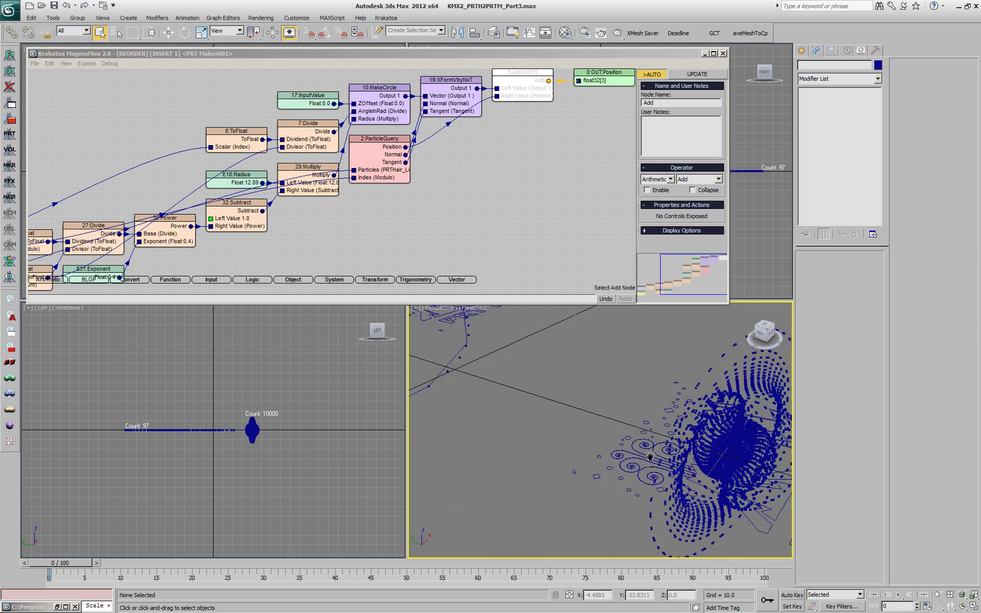
pyautogui.moveTo(636, 454); pyautogui.dragTo(554, 441, button='middle')
pyautogui.moveTo(651, 446)
pyautogui.keyDown('alt'); pyautogui.mouseDown(button='middle')
pyautogui.moveTo(650, 438)
pyautogui.moveTo(589, 450)
pyautogui.moveTo(677, 436)
pyautogui.moveTo(662, 442)
pyautogui.mouseUp(button='middle'); pyautogui.keyUp('alt')
pyautogui.scroll(-6, 636, 433)
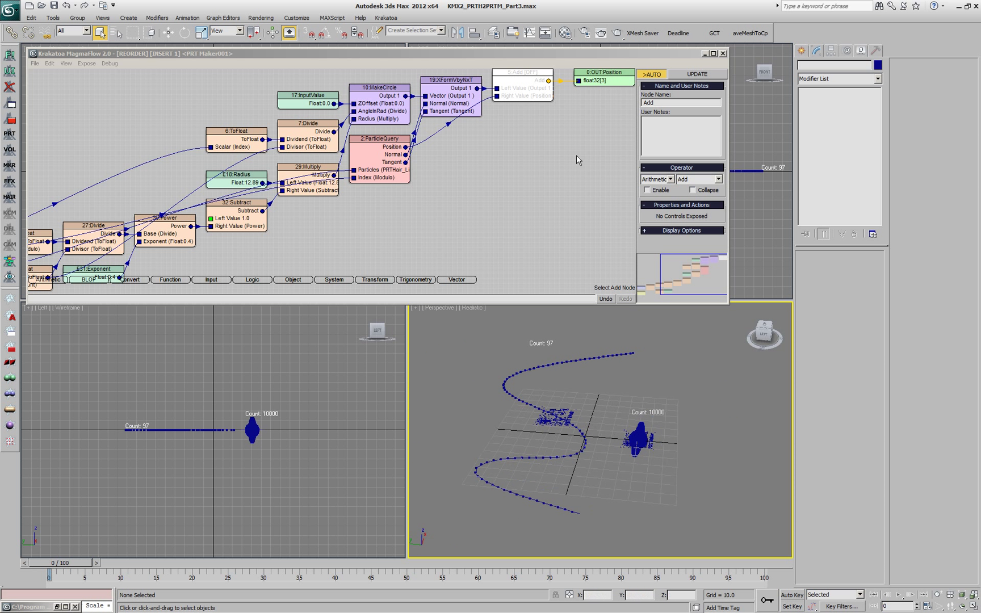
pyautogui.click(647, 190)
pyautogui.keyDown('alt'); pyautogui.moveTo(715, 453); pyautogui.dragTo(652, 449, button='middle'); pyautogui.keyUp('alt')
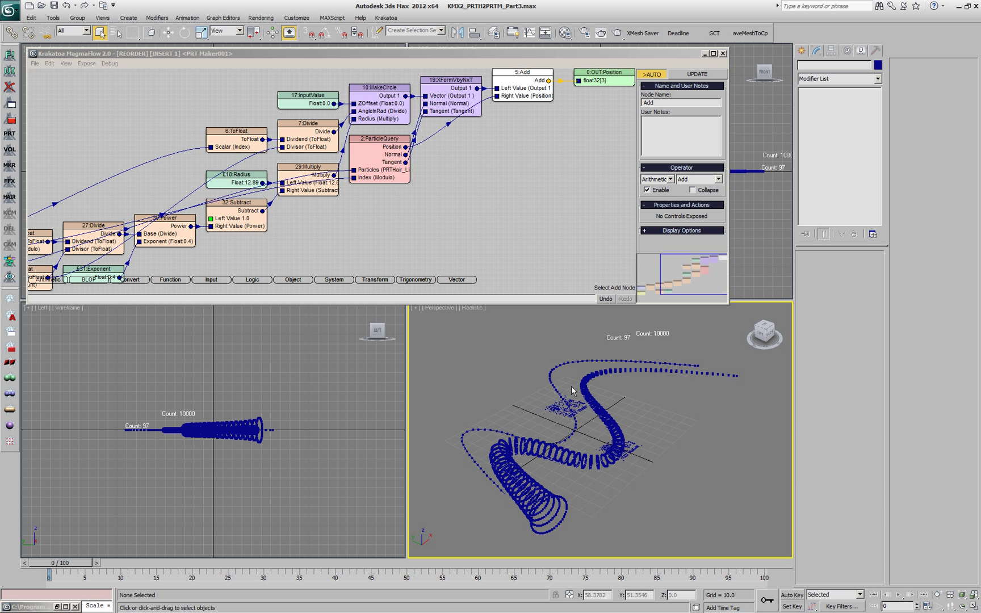
# Add a Noise modifier to the Line001 spline
pyautogui.click(568, 435)
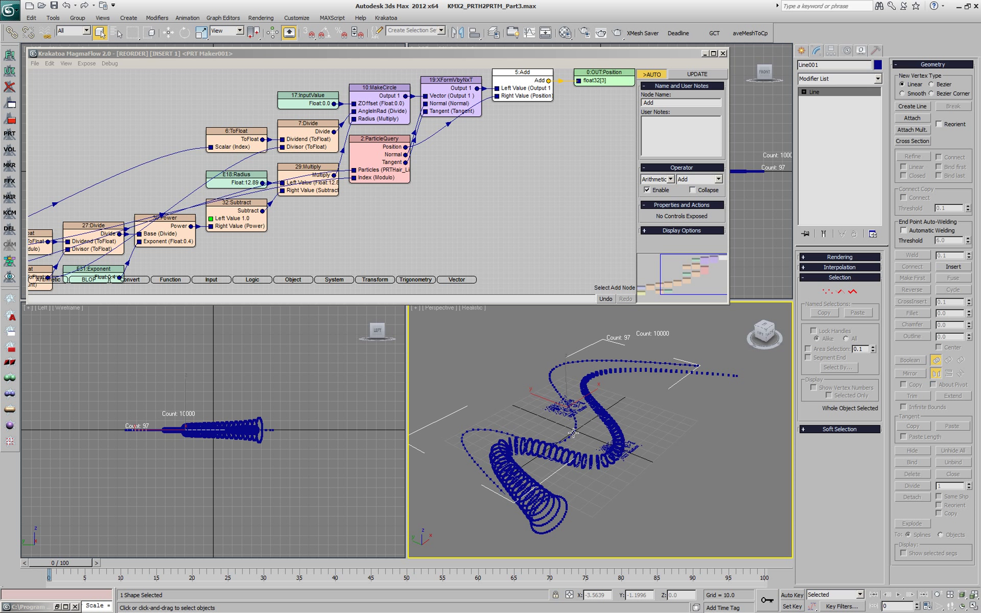
pyautogui.click(845, 80)
pyautogui.moveTo(878, 309); pyautogui.dragTo(880, 360)
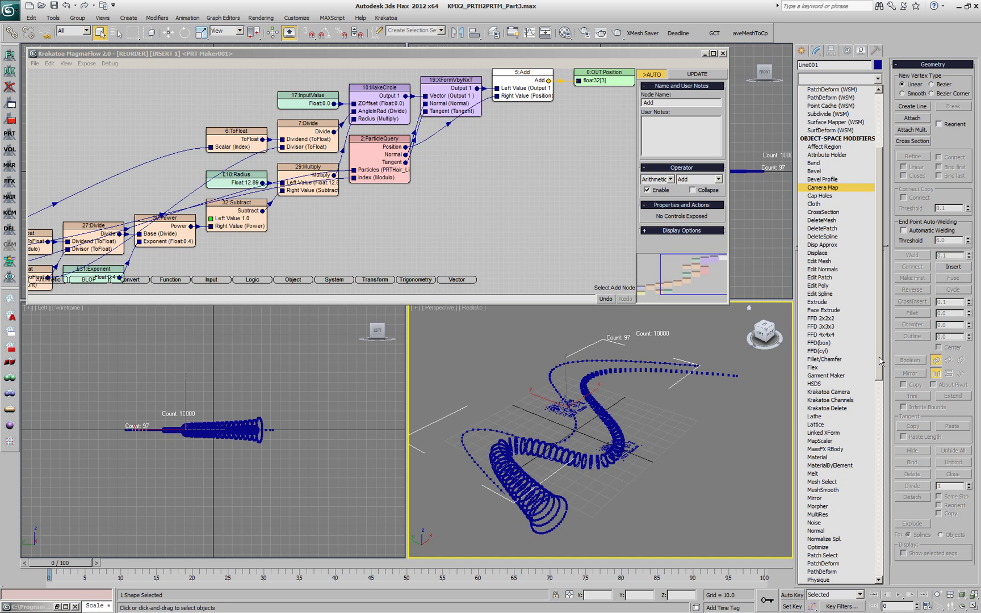
pyautogui.click(834, 524)
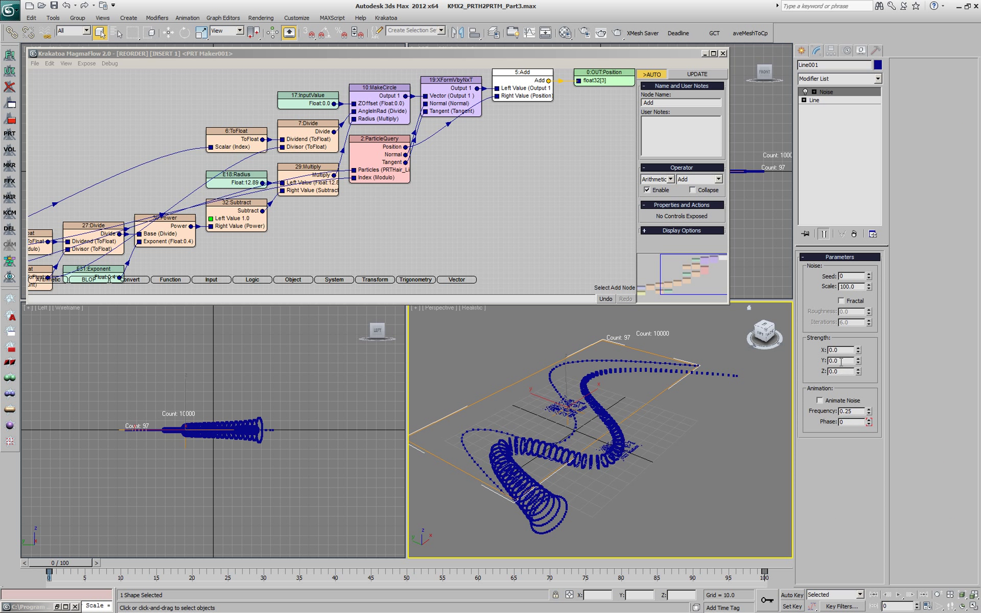
# Set the Noise strength to 50 in X, Y and Z, and enable Fractal and Animate Noise
pyautogui.write('50')
pyautogui.hotkey('shift', 'Tab')
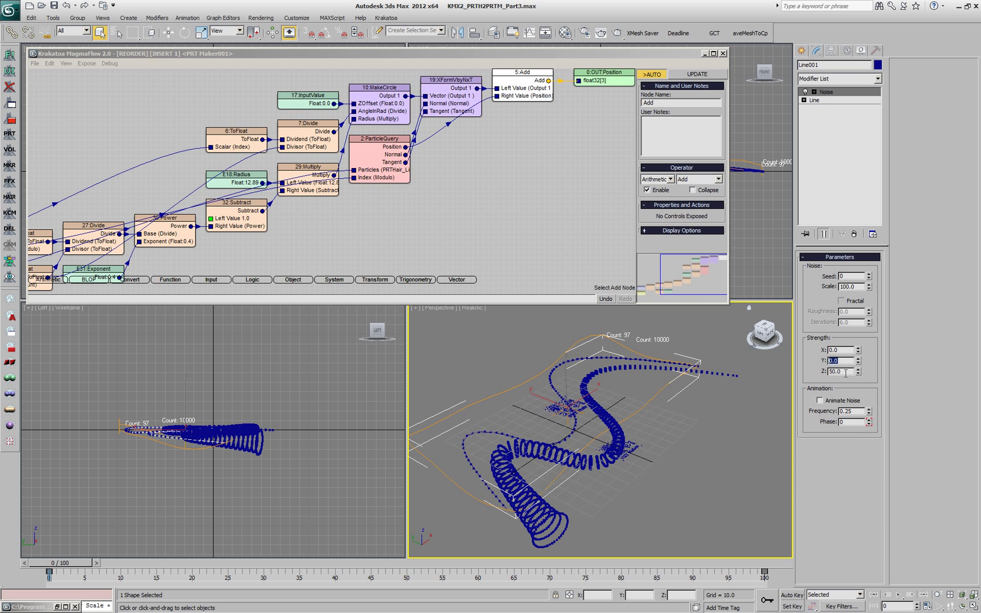
pyautogui.write('50')
pyautogui.press('Tab')
pyautogui.write('50')
pyautogui.press('Return')
pyautogui.click(858, 302)
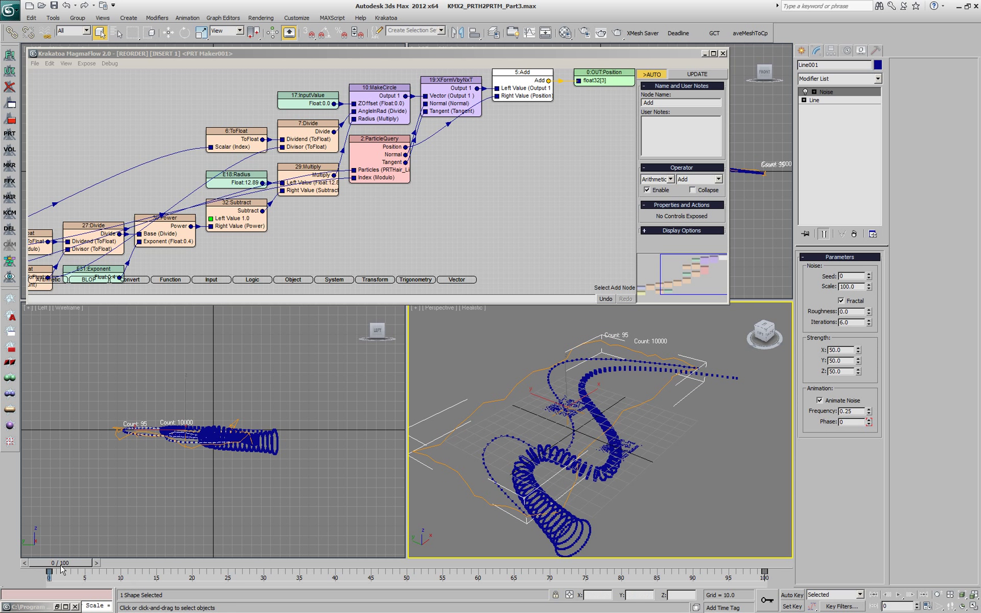
# Scrub through the animated spline, and reduce the PRT Hair object's viewport spacing to 1 and finally to 0.5
pyautogui.moveTo(65, 566); pyautogui.dragTo(39, 568)
pyautogui.click(569, 406)
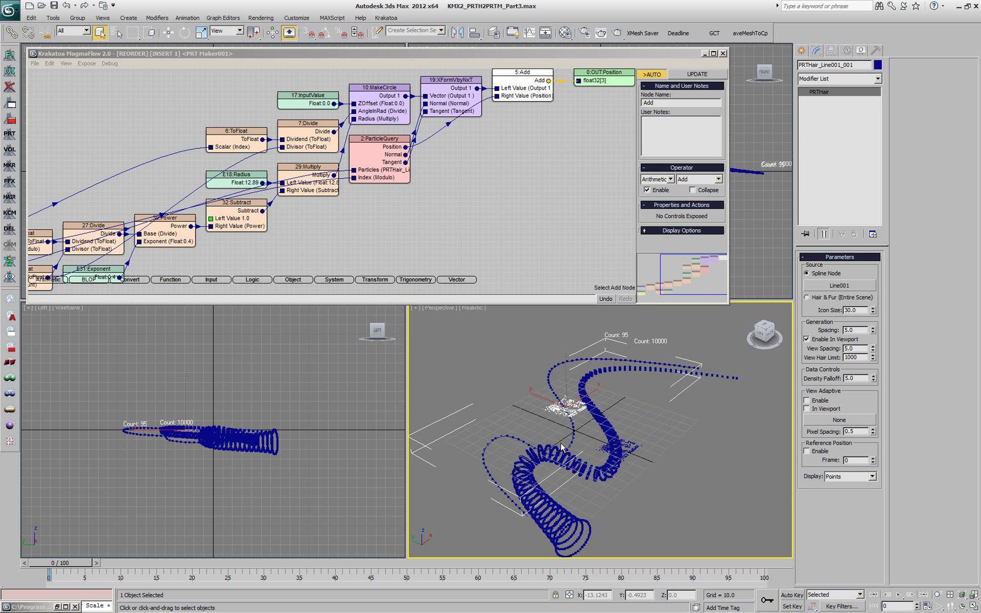
pyautogui.click(853, 350)
pyautogui.write('1')
pyautogui.press('Return')
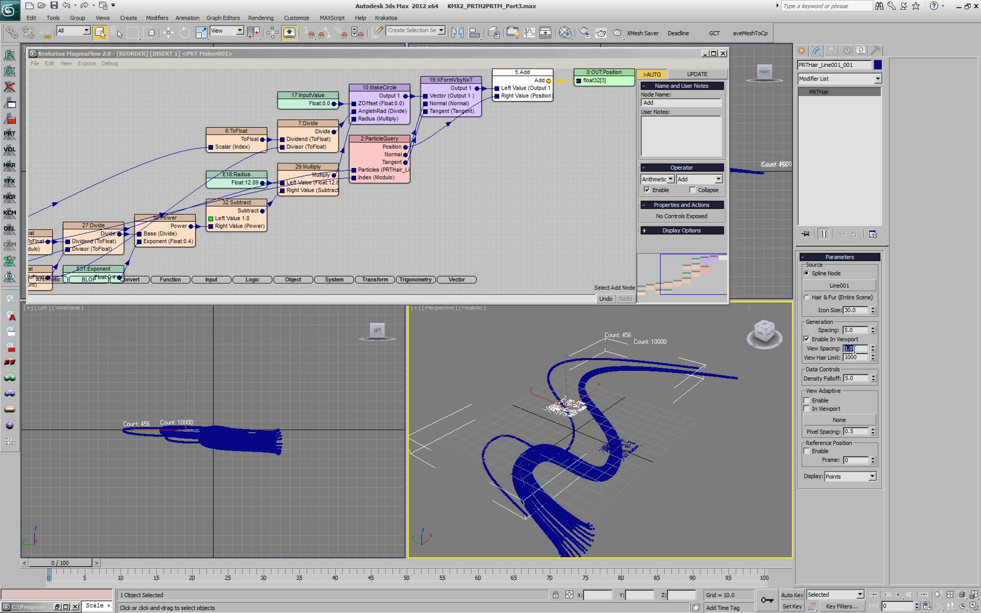
pyautogui.write('0.5')
pyautogui.press('Return')
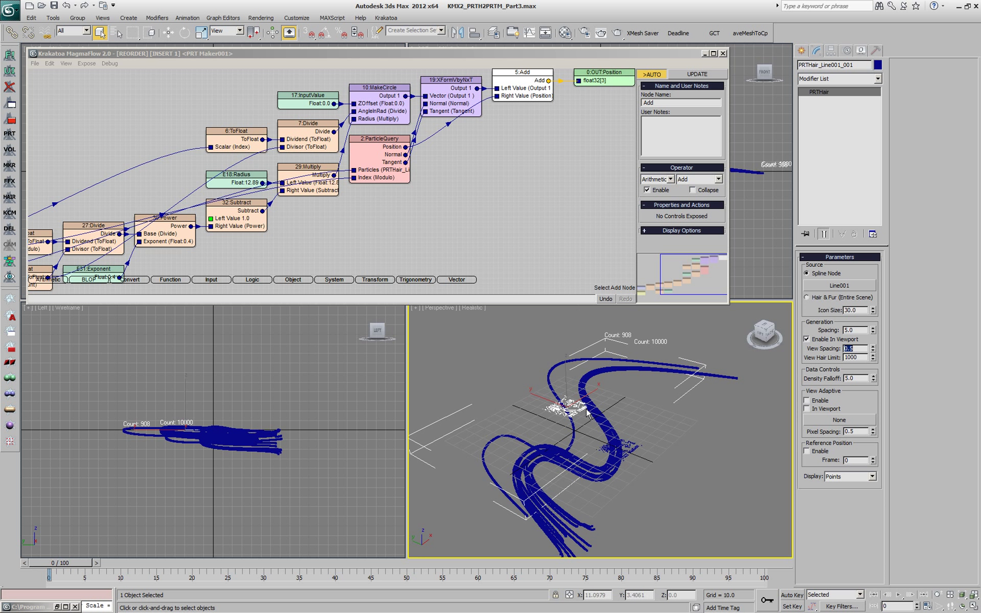
# Set the particle count of PRT Maker001 to 100000
pyautogui.click(623, 450)
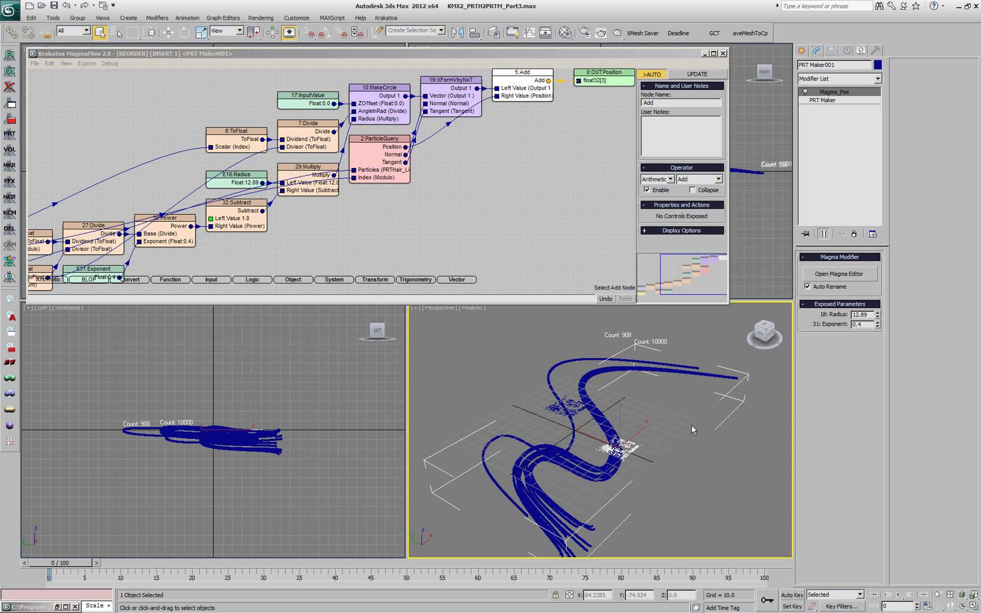
pyautogui.click(822, 99)
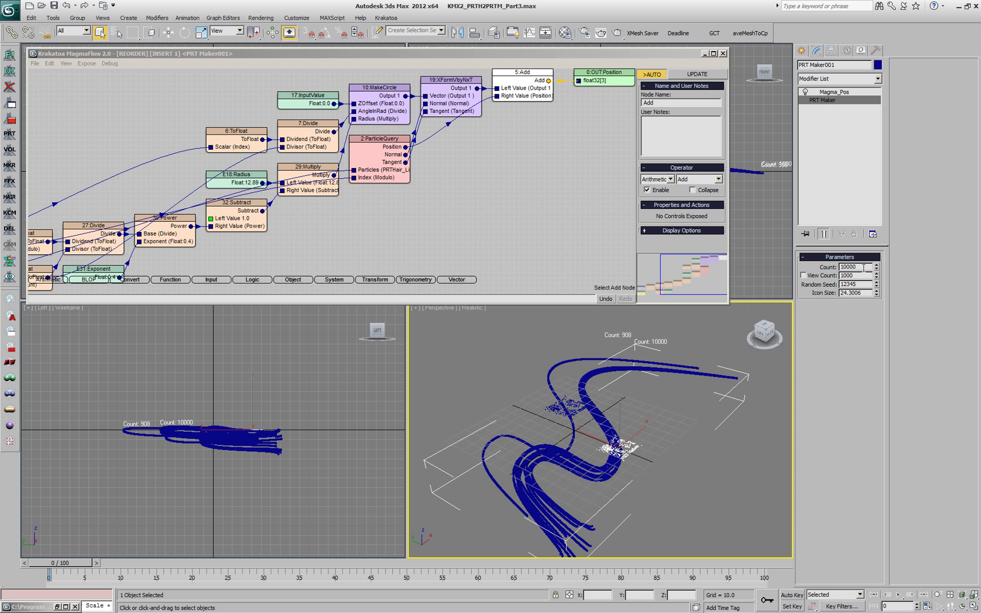
pyautogui.press('Return')
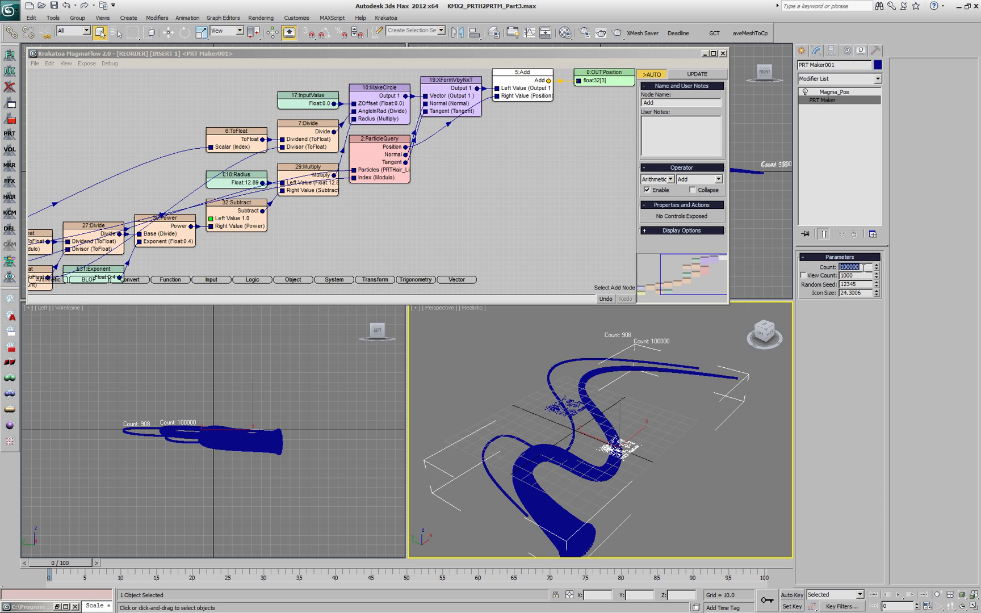
# Raise the exposed Exponent of the Magma_Pos modifier to 1.49 and scrub the animation to check the tube
pyautogui.click(853, 91)
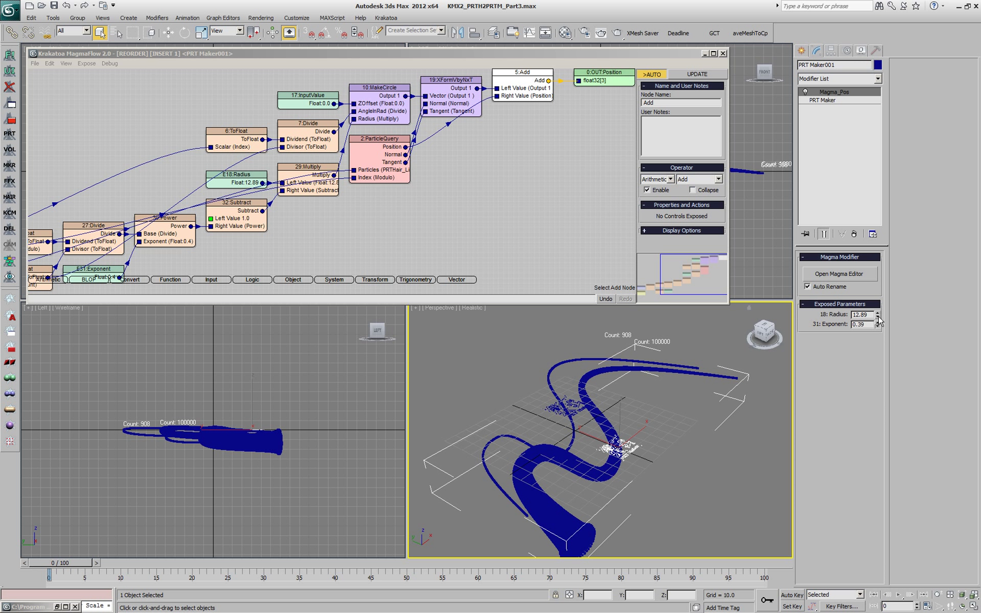
pyautogui.moveTo(879, 324); pyautogui.dragTo(885, 264)
pyautogui.moveTo(55, 569); pyautogui.dragTo(0, 568)
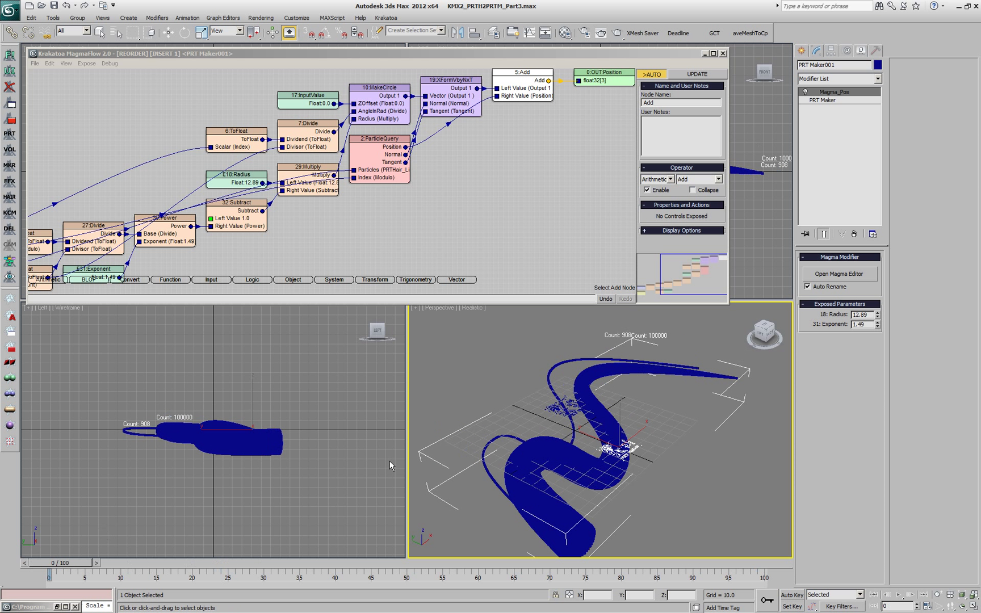